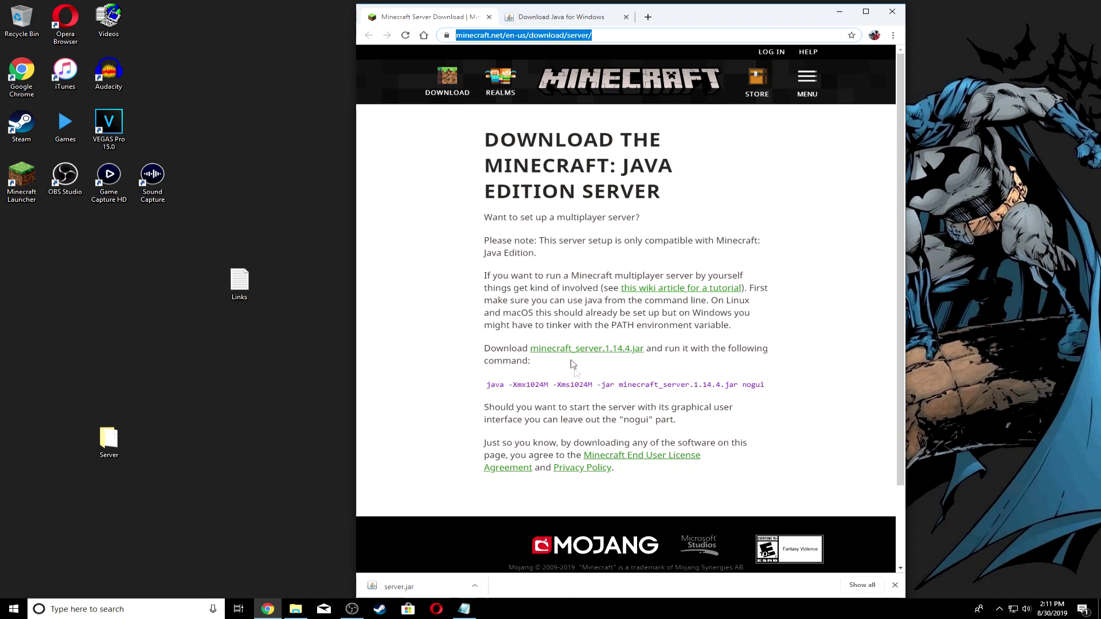
Download server.jar for Minecraft Java 1.14.4 from the official minecraft.net server page.
click(570, 355)
Drag the downloaded server.jar from Chrome onto the desktop.
drag(377, 586, 233, 396)
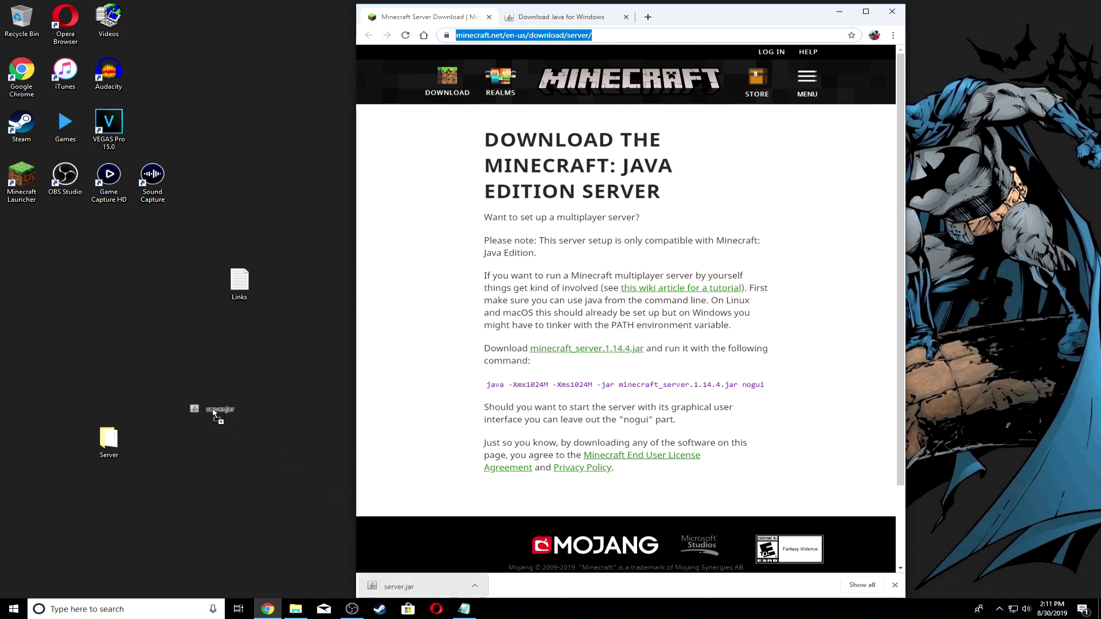
double_click(107, 442)
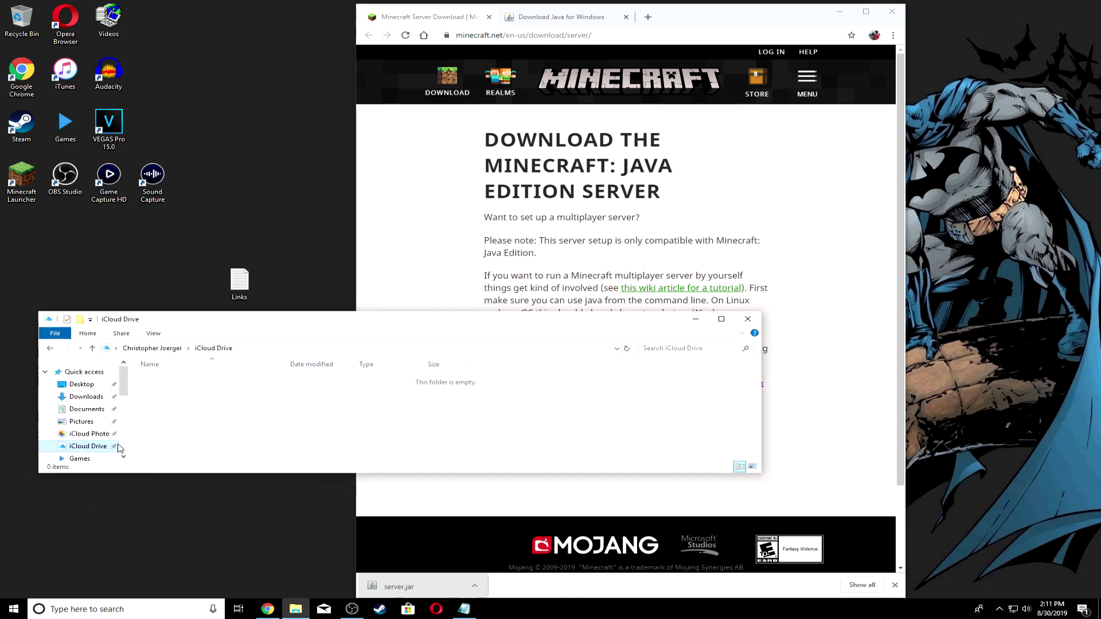
click(744, 321)
Open the New Text Document inside the Server folder in Notepad.
double_click(108, 440)
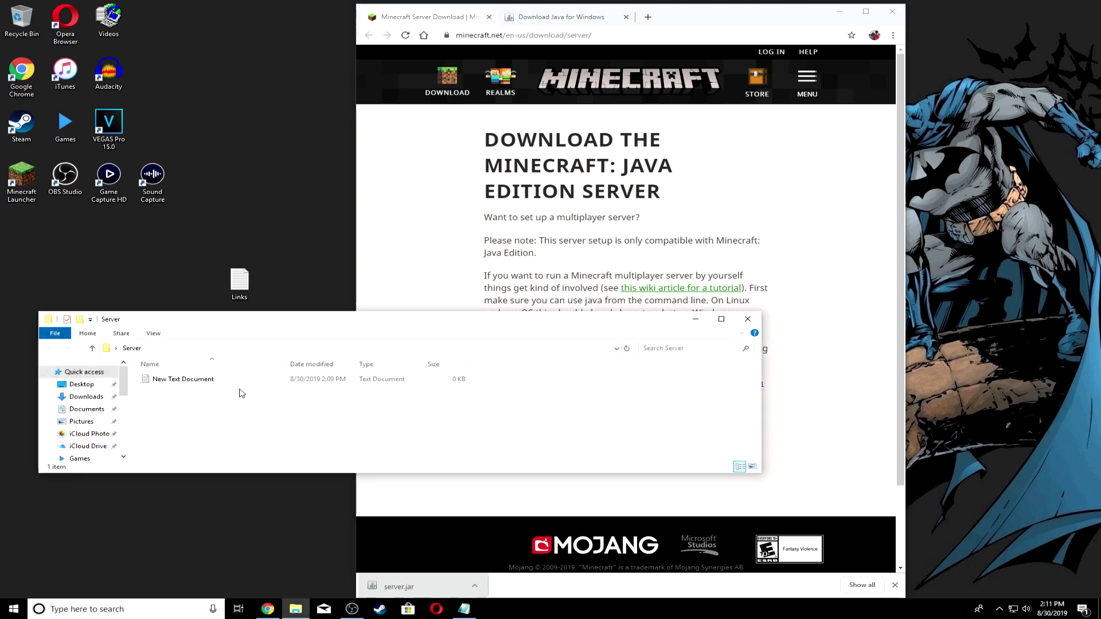
right_click(216, 381)
double_click(177, 385)
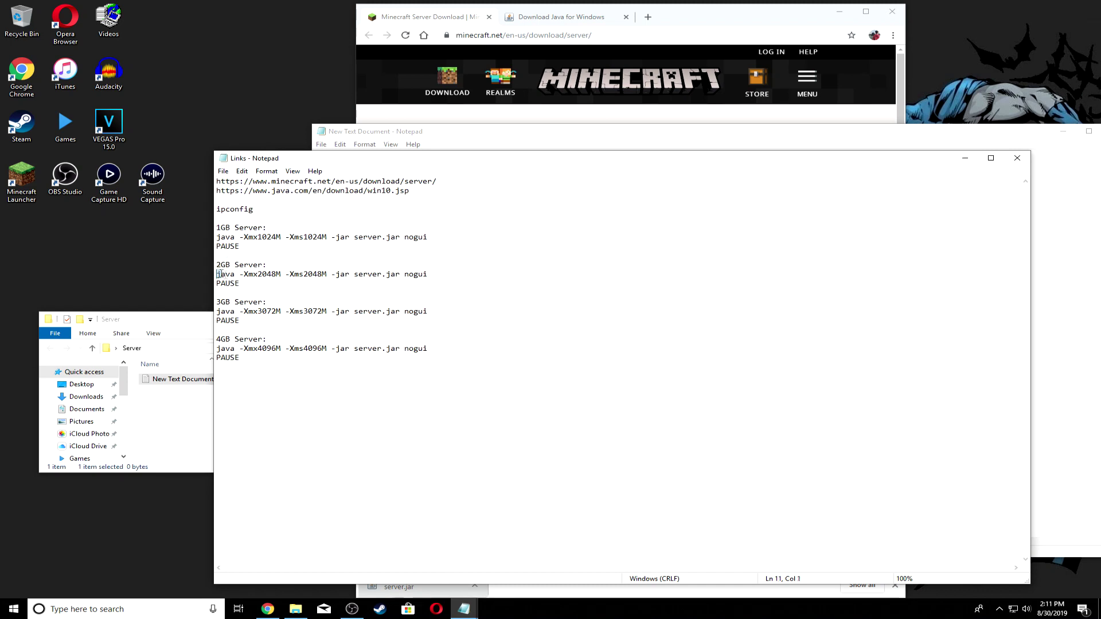
Paste the 2GB java launch command and PAUSE line into the new document.
drag(216, 273, 244, 283)
key(ctrl+c)
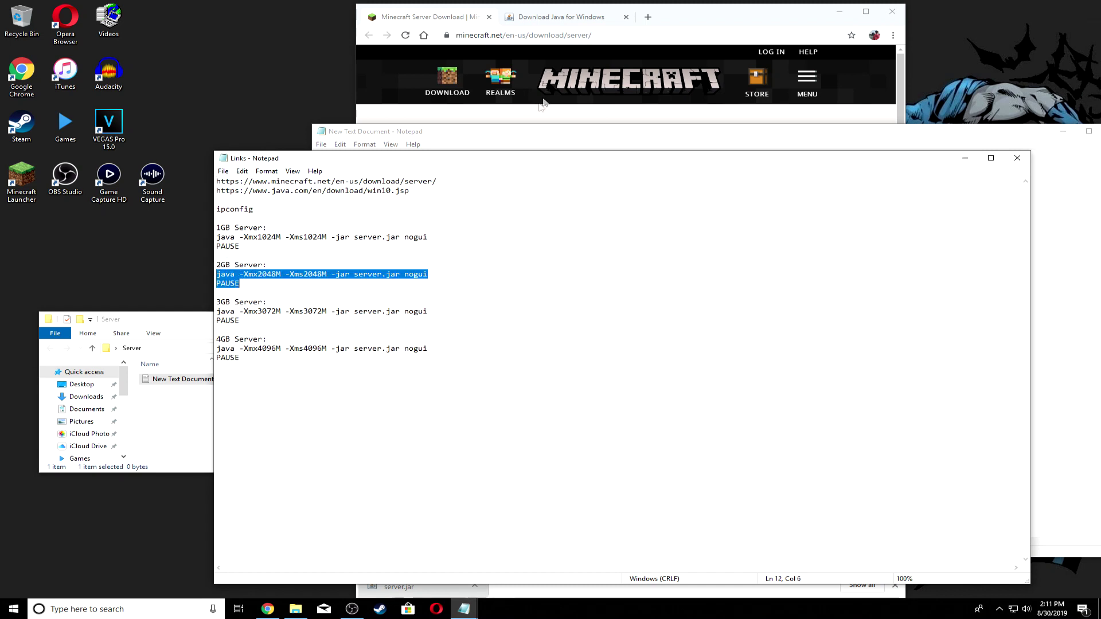
click(499, 136)
key(ctrl+v)
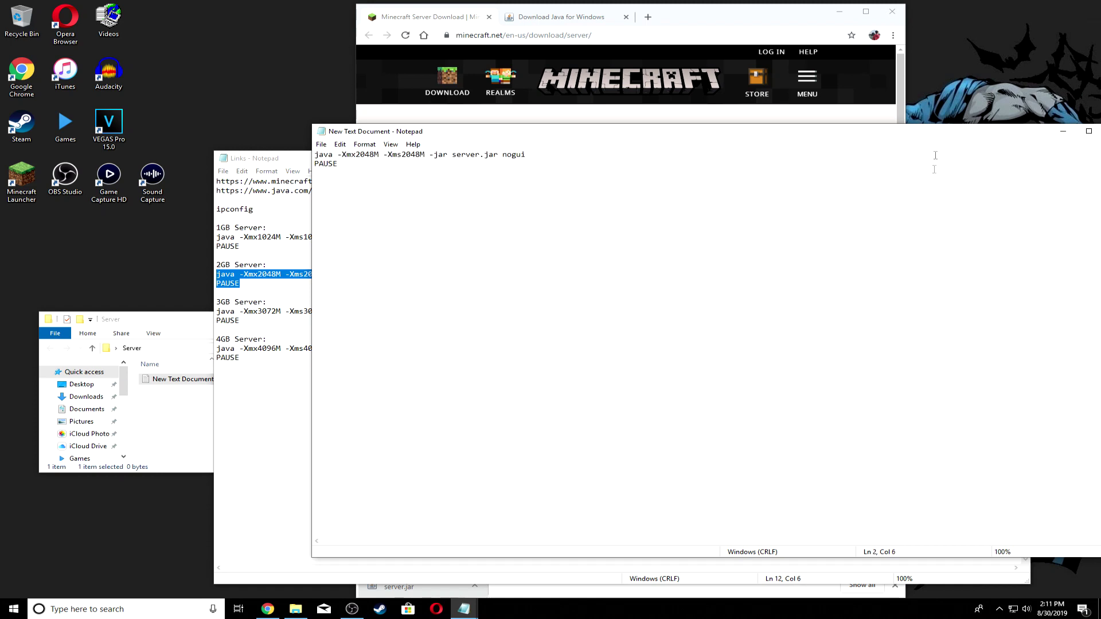
drag(884, 138, 123, 134)
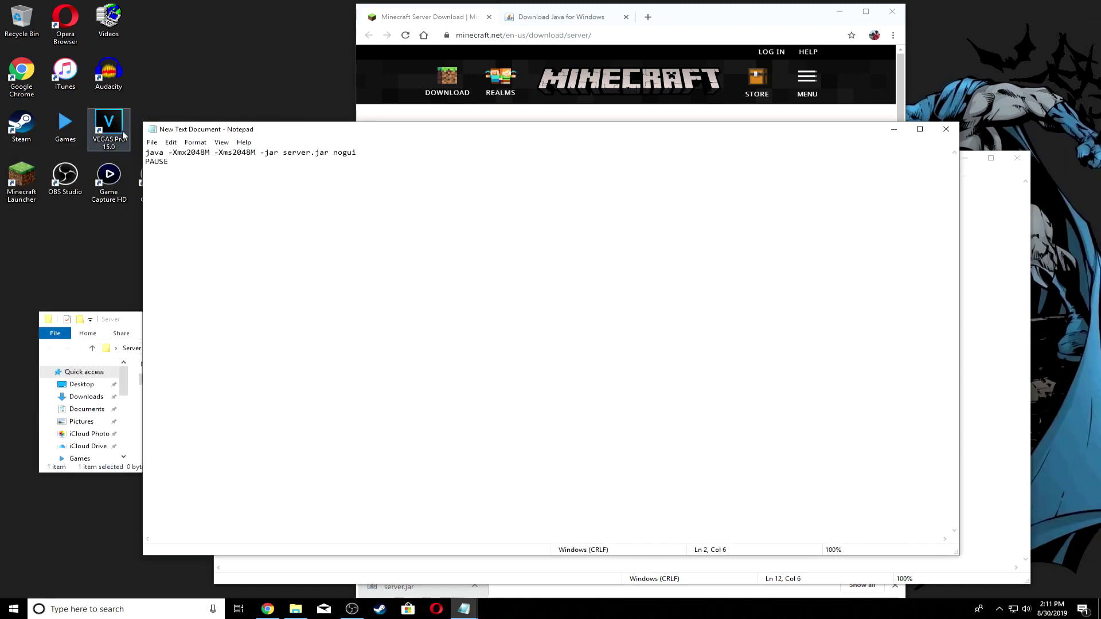
Save the document as run.bat with All Files type in the Server folder.
click(152, 143)
click(185, 189)
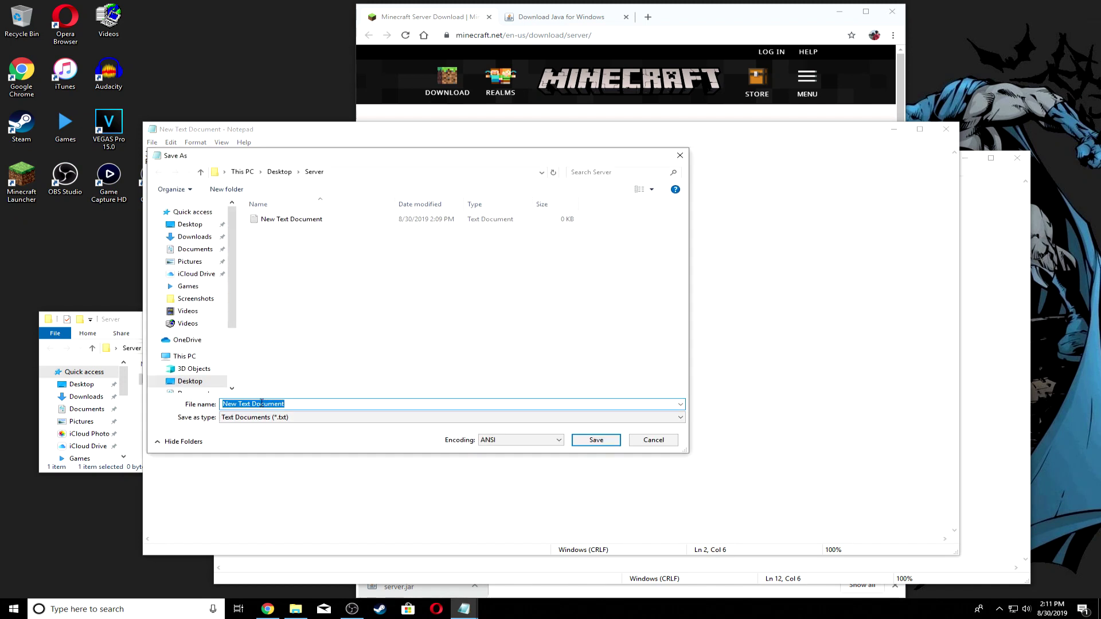
text(run.bat)
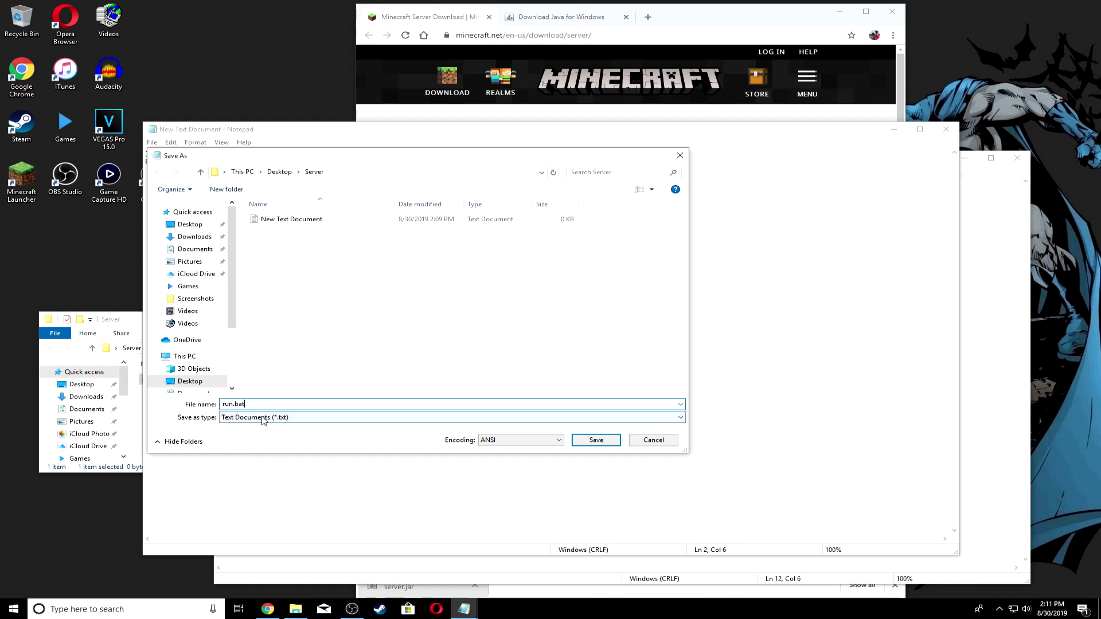
click(265, 419)
click(596, 440)
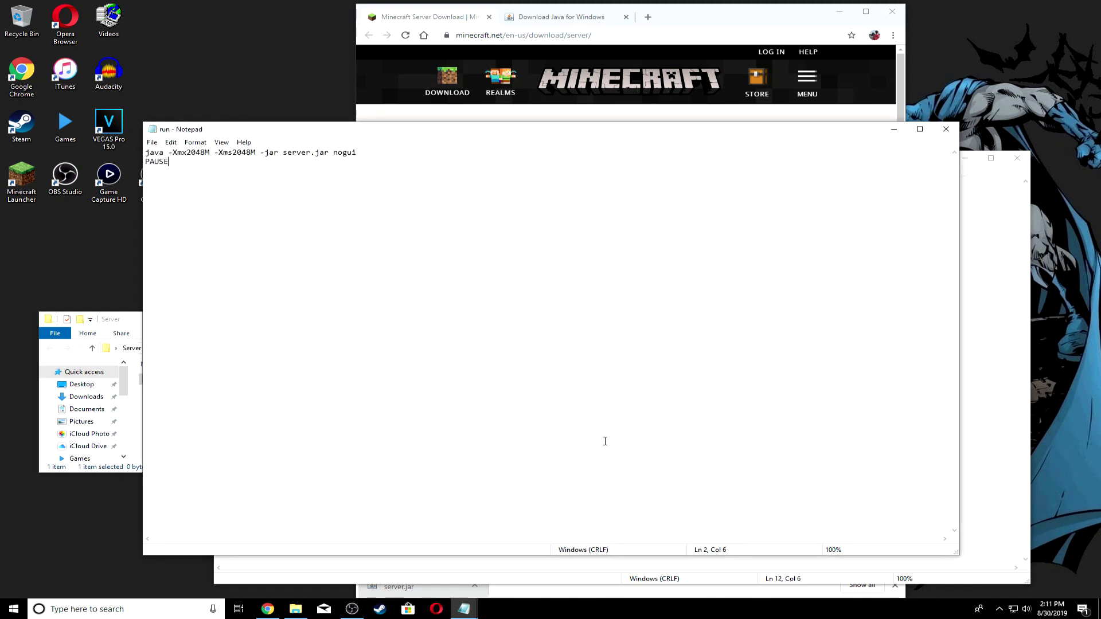
Close the Notepad windows and delete the New Text Document from Server.
click(946, 129)
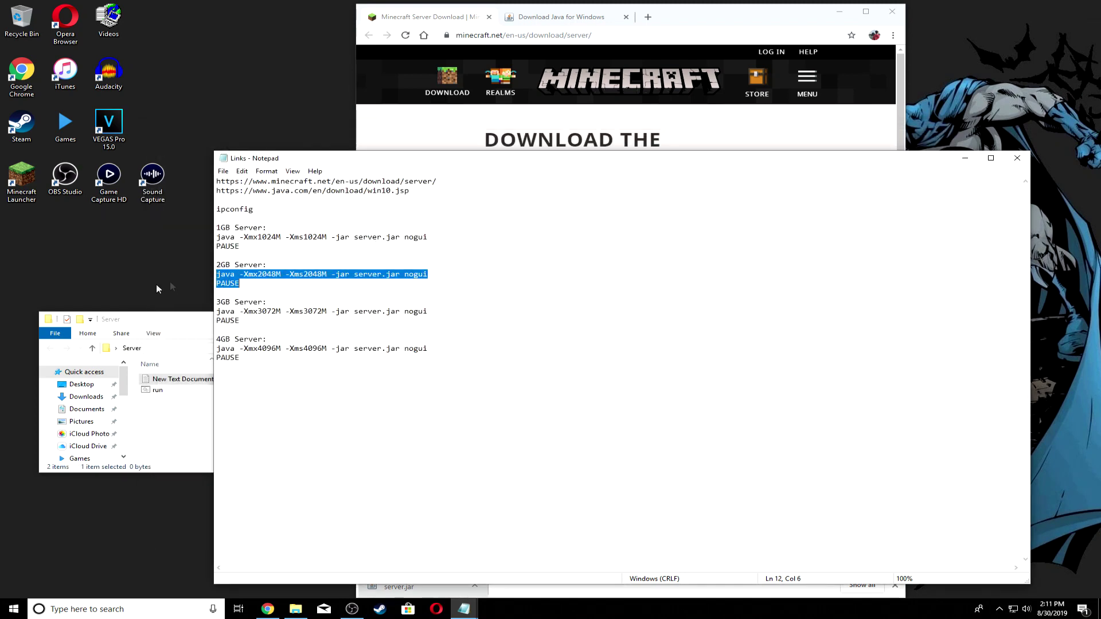
click(1017, 157)
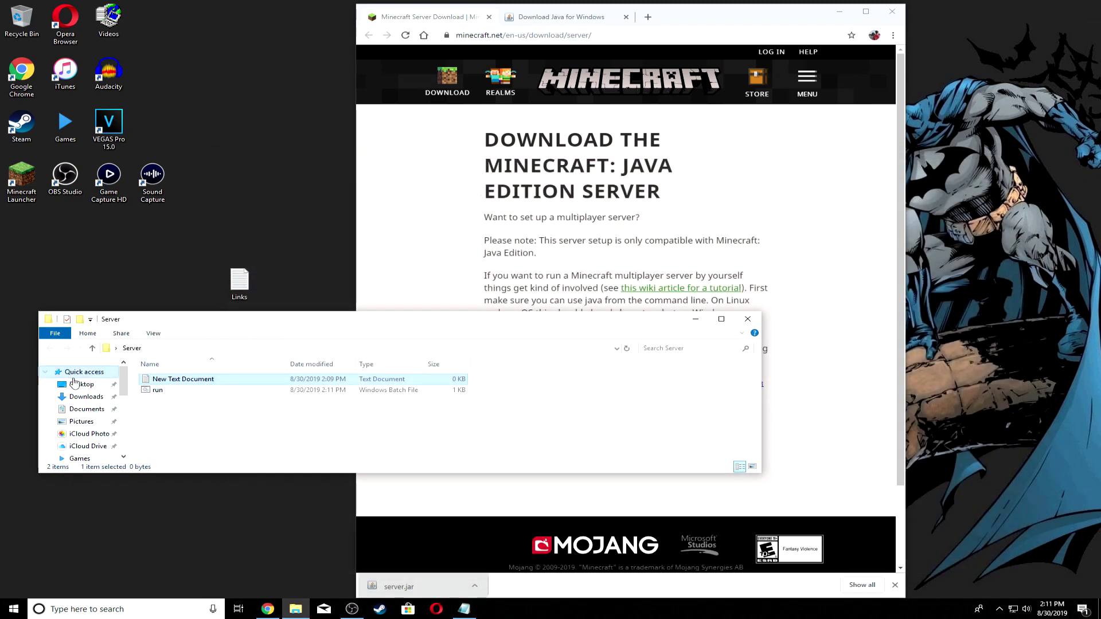
right_click(230, 386)
click(274, 542)
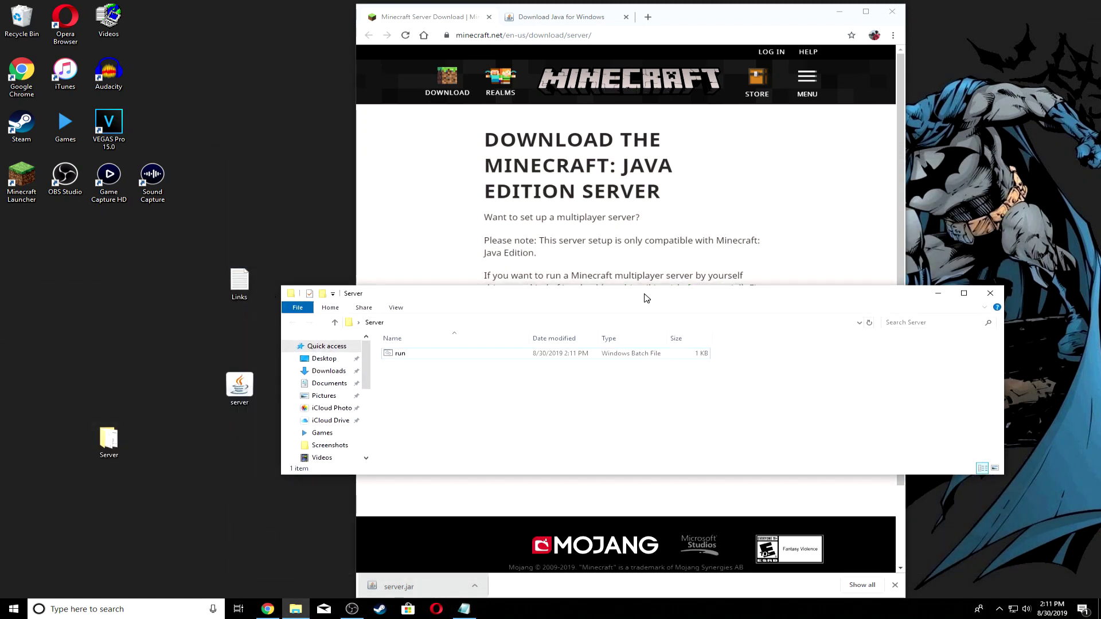
Move server.jar into Server and run run.bat once to generate eula and properties files.
drag(258, 316, 493, 293)
drag(239, 388, 419, 394)
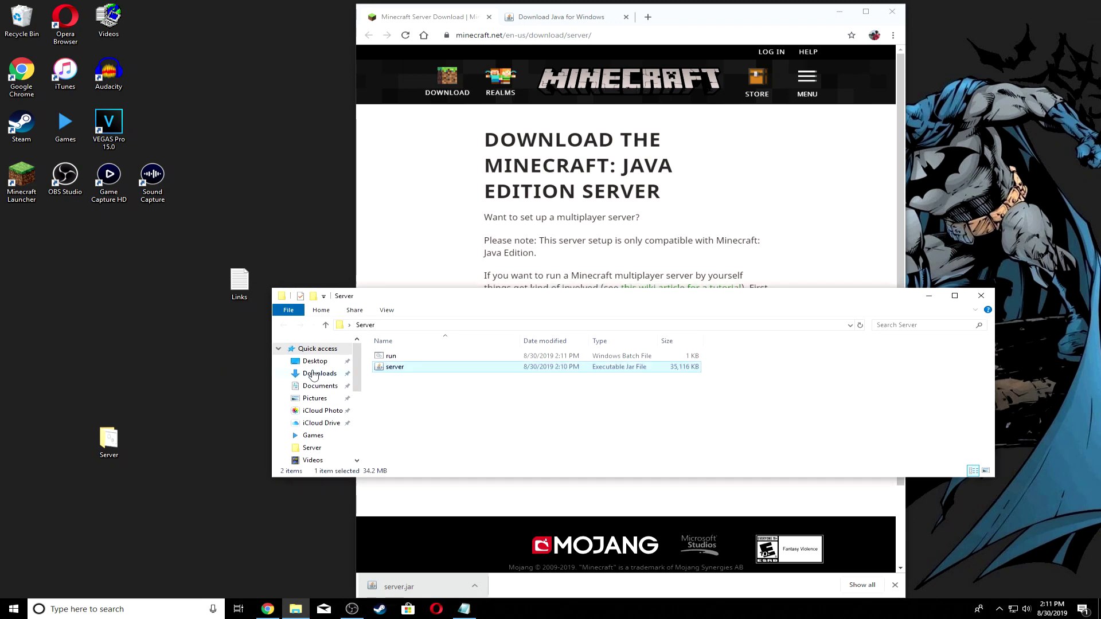
double_click(406, 360)
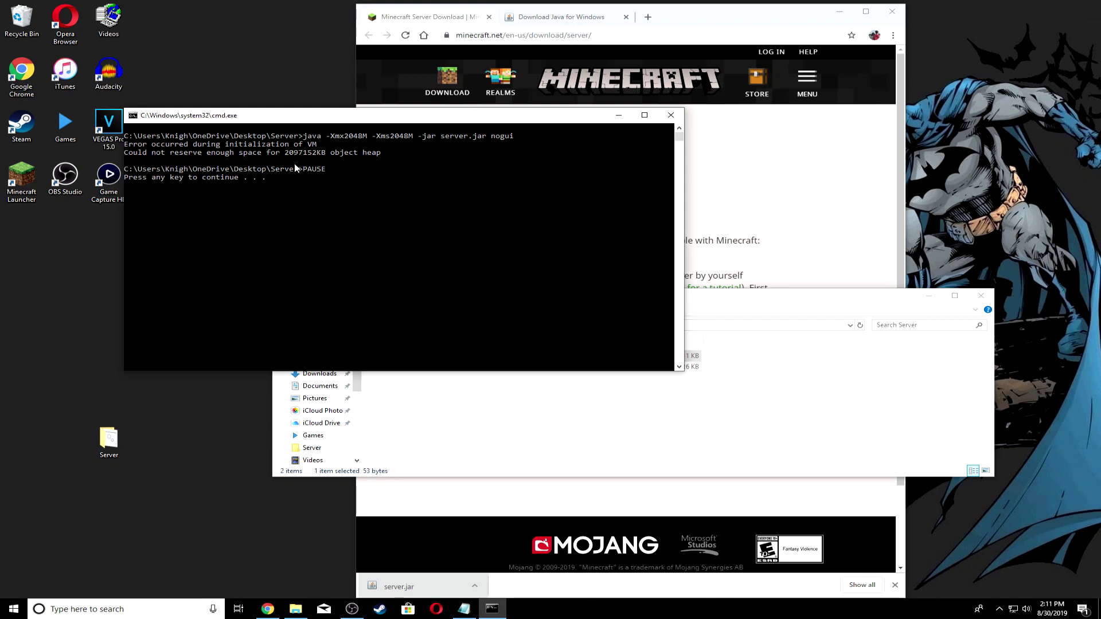
click(669, 118)
click(388, 368)
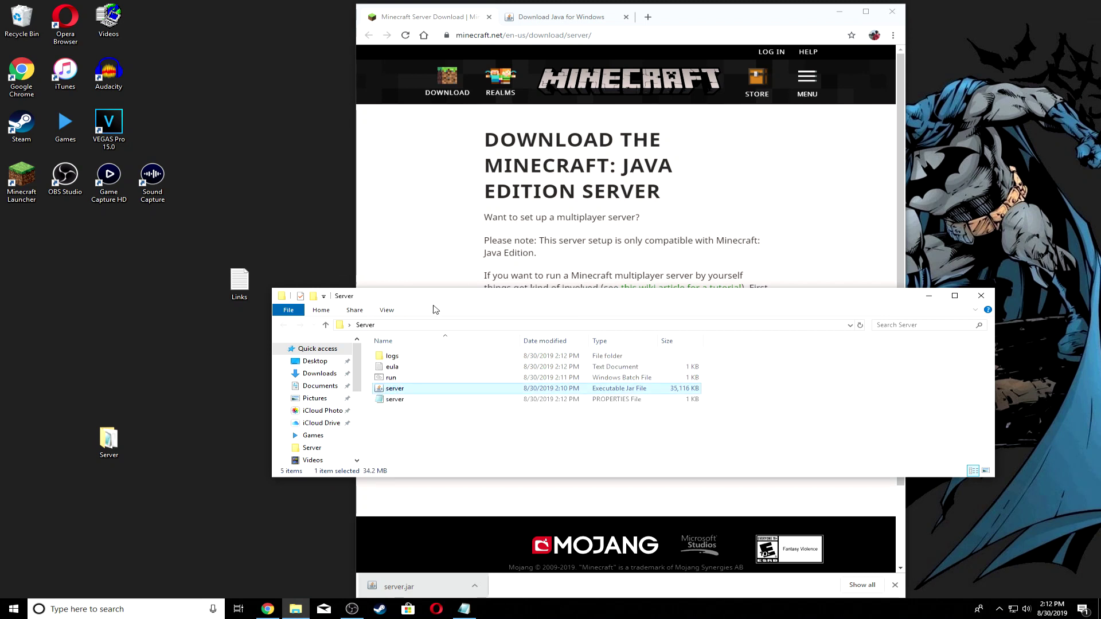
Change eula=false to eula=true in eula.txt and save it.
double_click(412, 368)
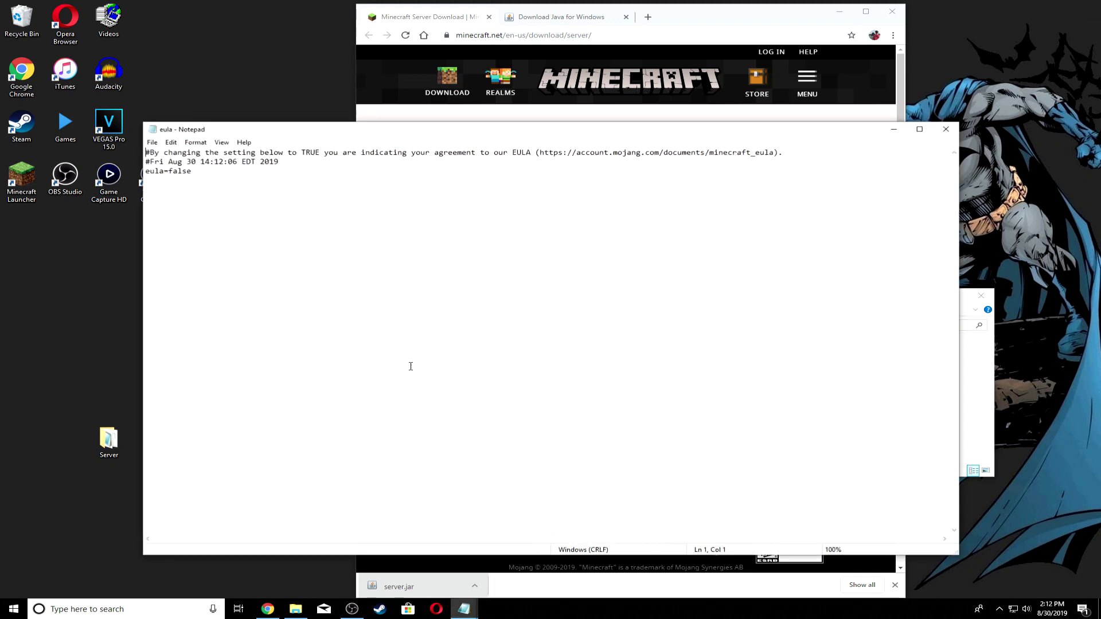
triple_click(176, 173)
click(233, 177)
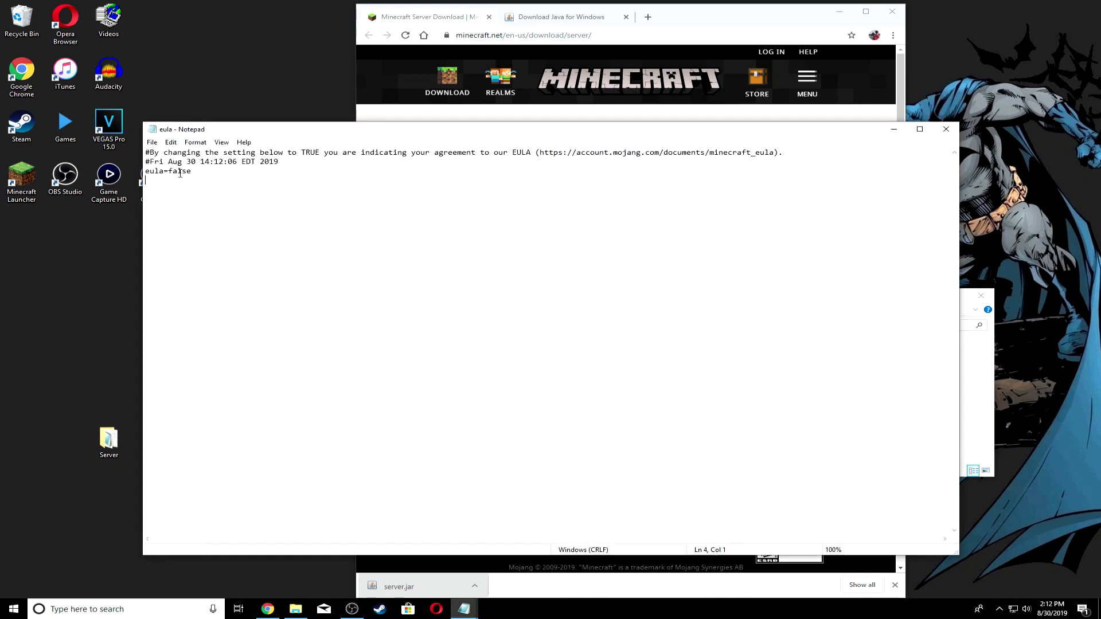
drag(191, 171, 169, 172)
text(tr)
text(ue)
click(944, 131)
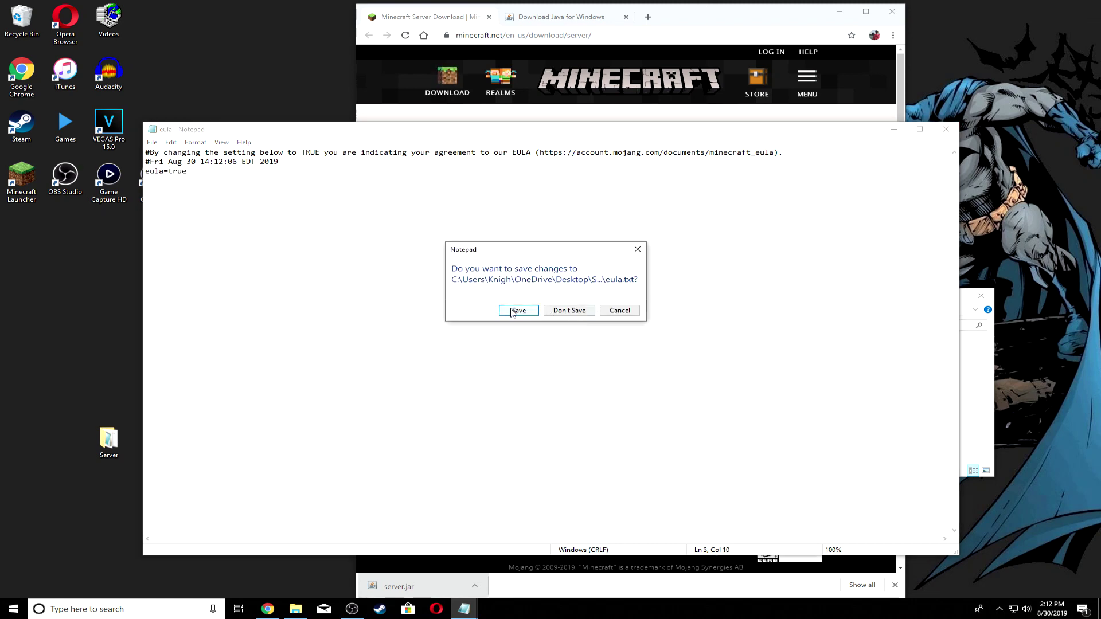
click(518, 312)
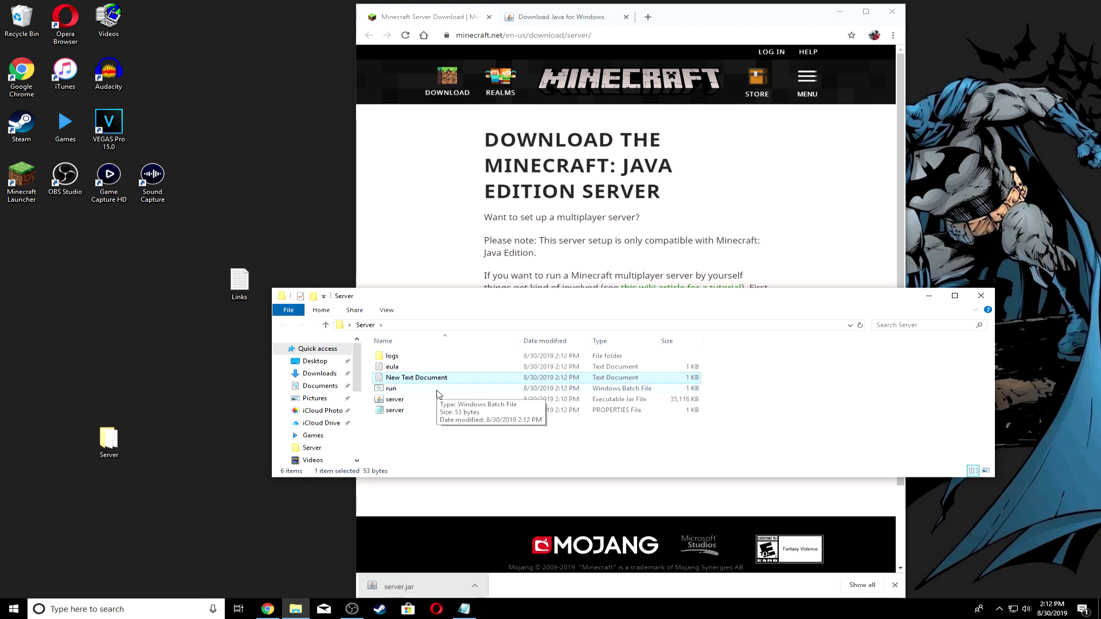
Run run.bat, delete the leftover text document, and stop the server after 'Done'.
double_click(421, 392)
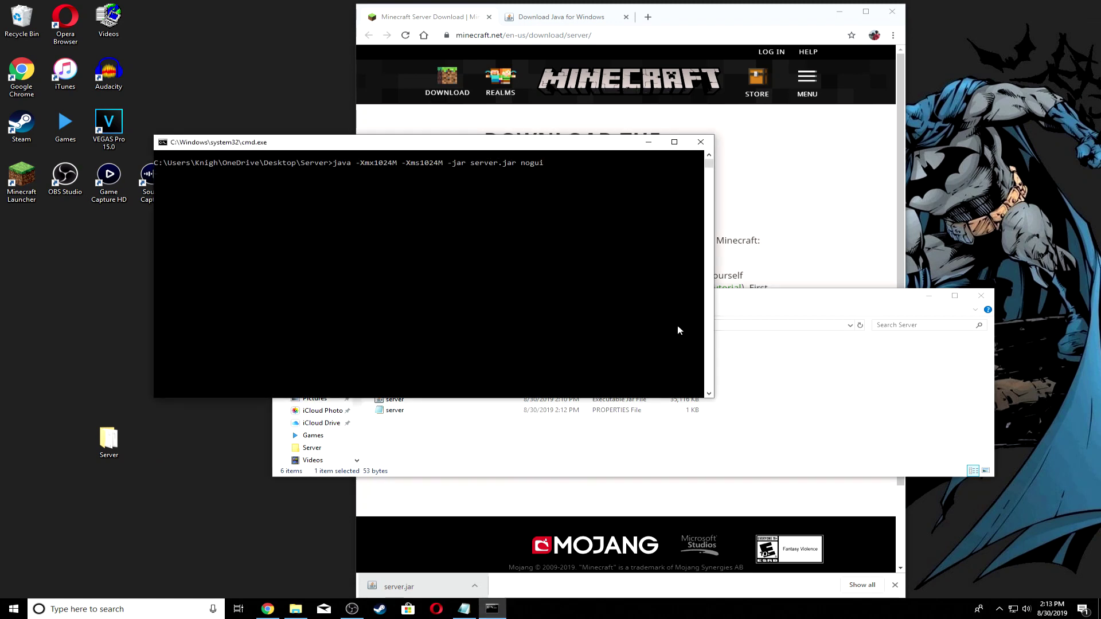
drag(327, 149, 175, 158)
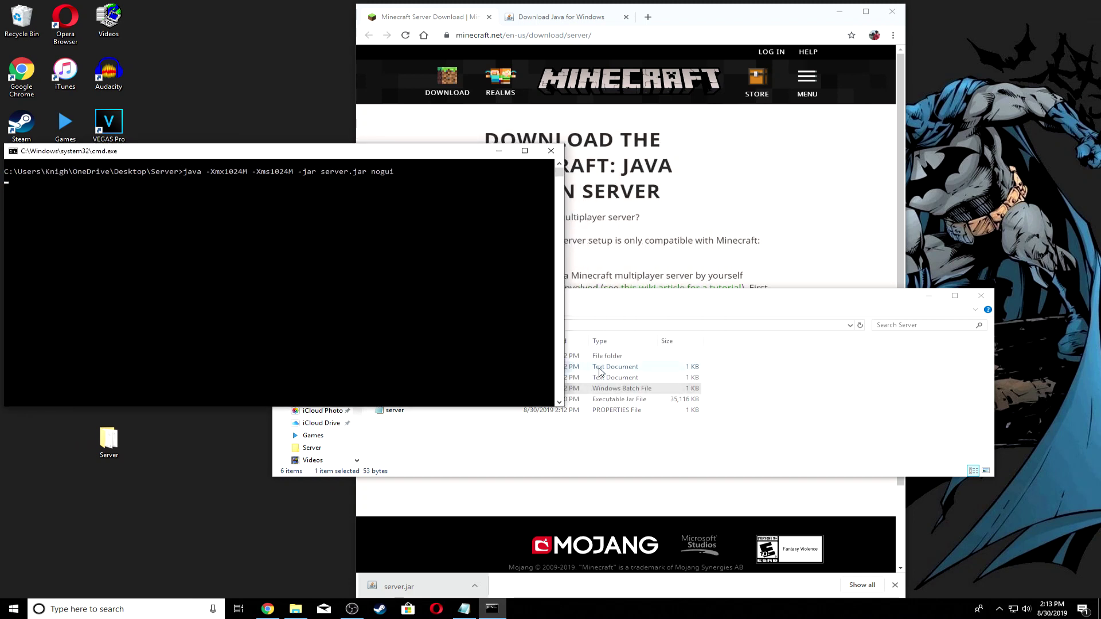
right_click(601, 378)
click(645, 530)
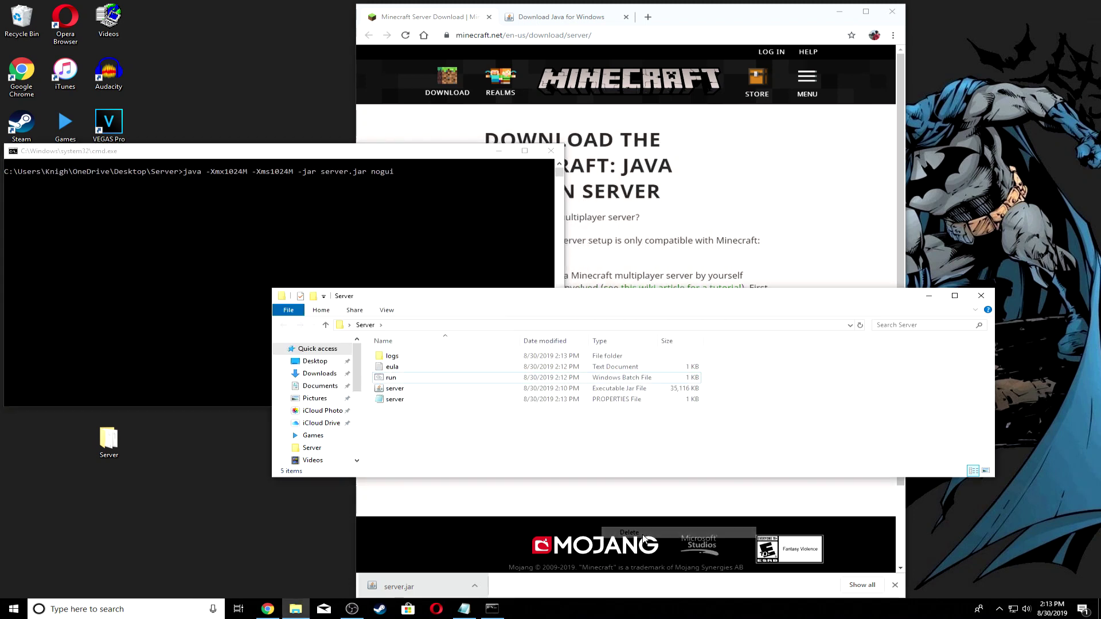
drag(269, 152, 349, 150)
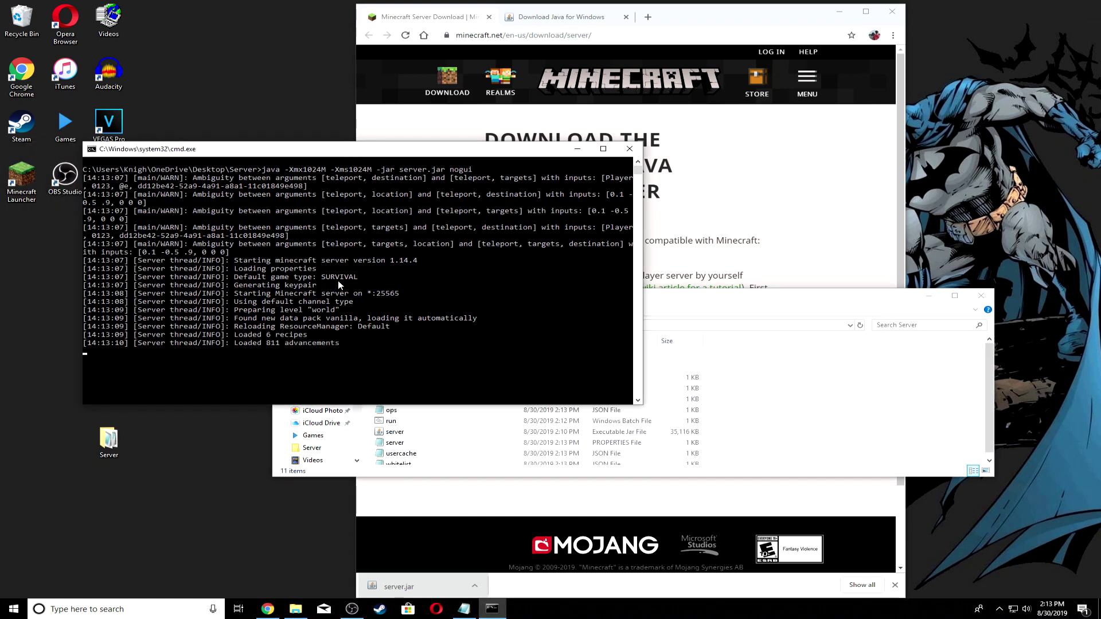
scroll(338, 281, down, 1)
text(stop)
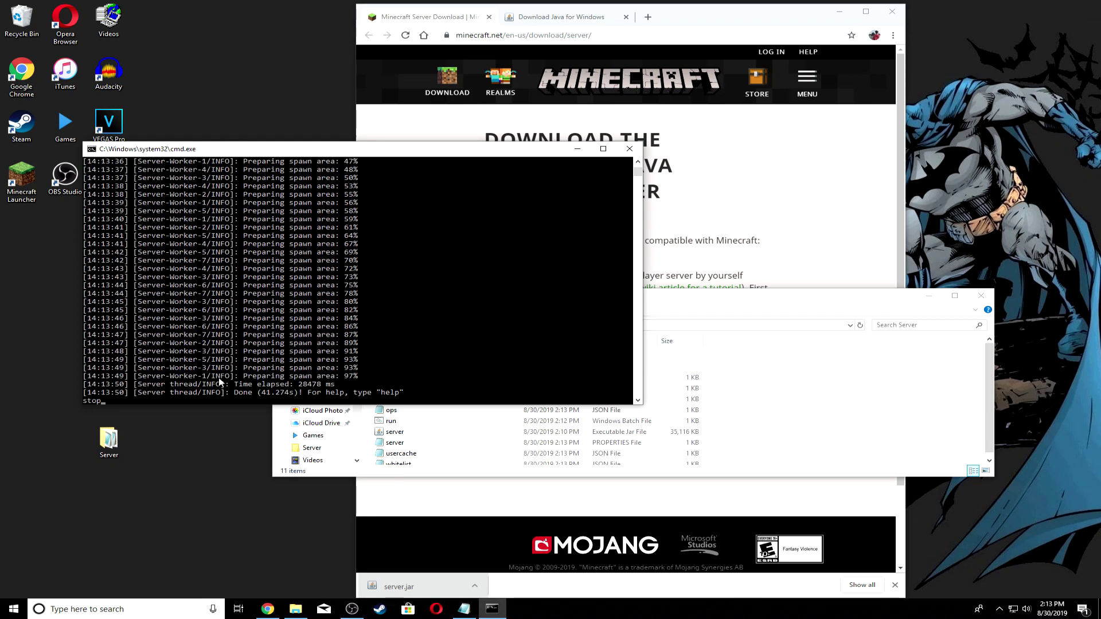
key(Return)
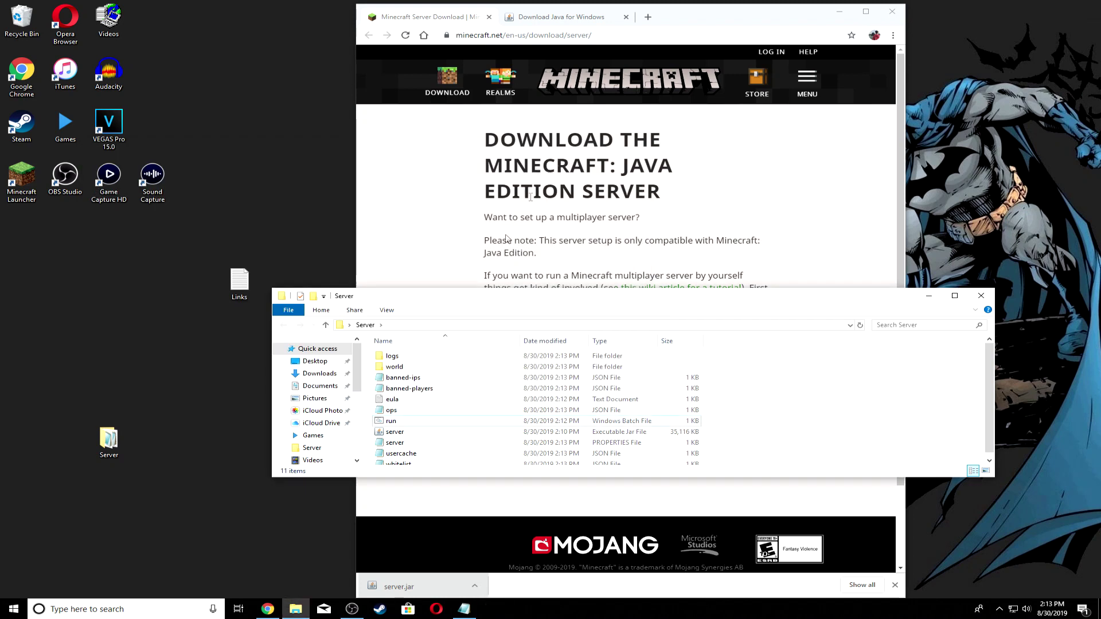
click(13, 611)
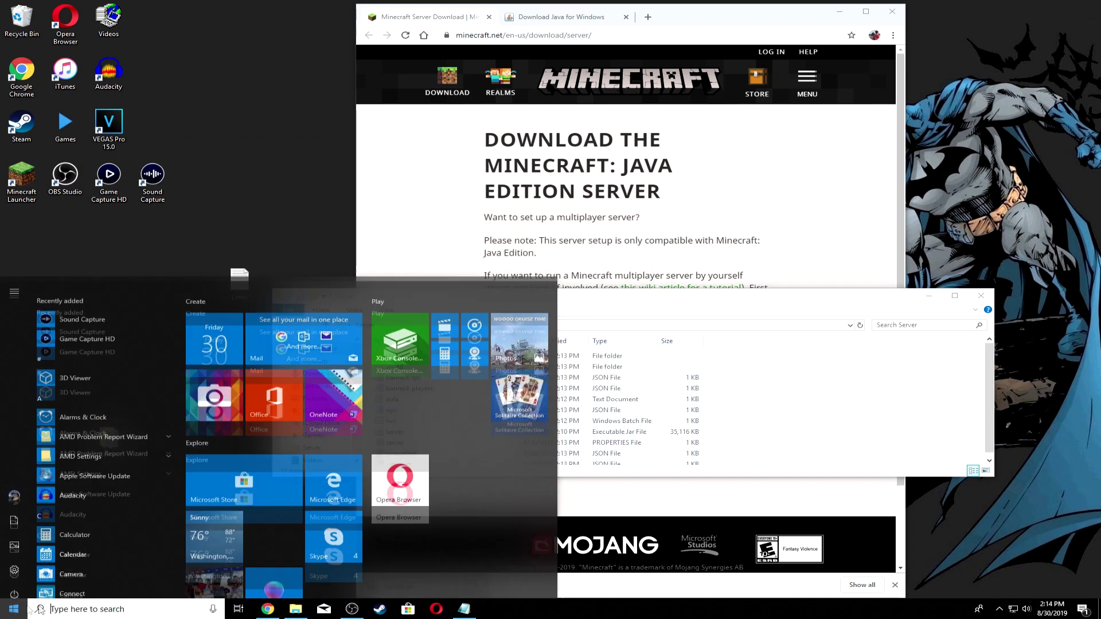
text(cmd)
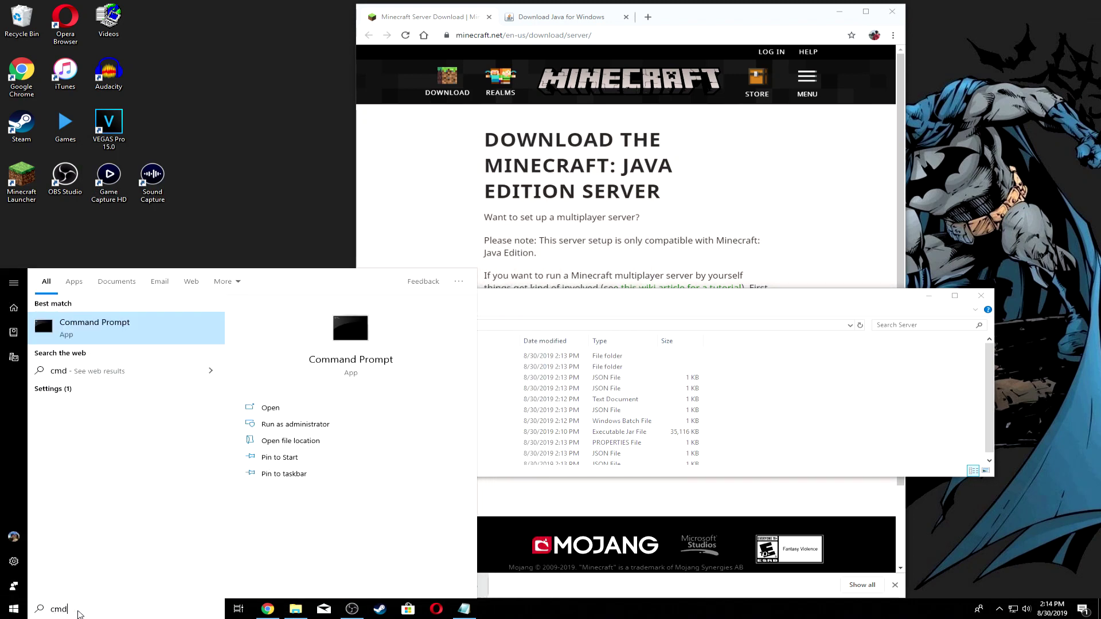
click(105, 334)
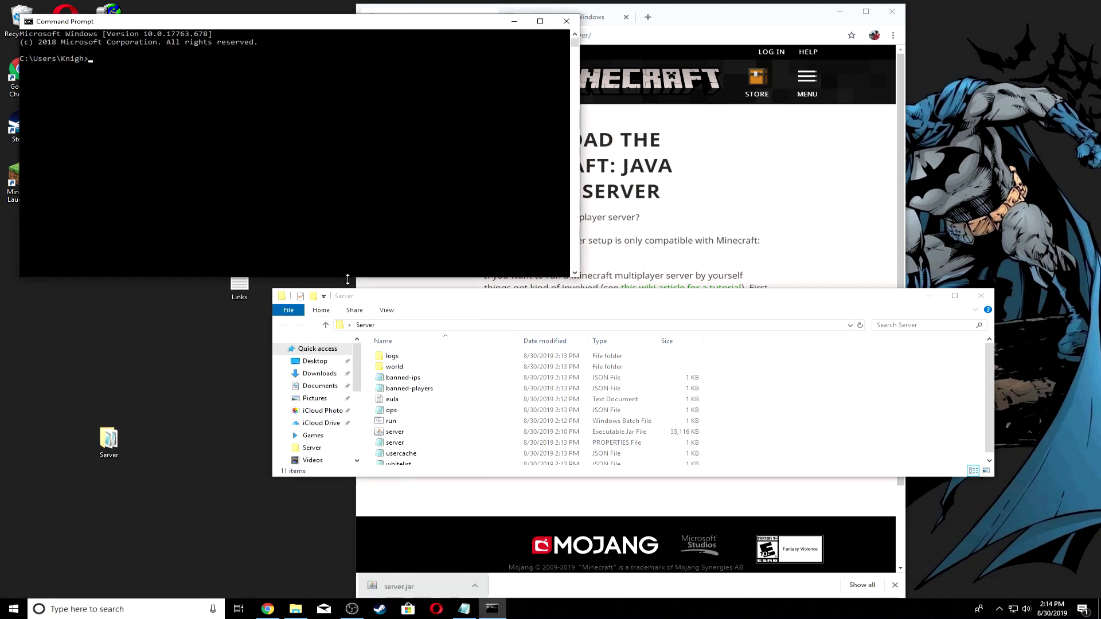
text(ipconfig)
key(Return)
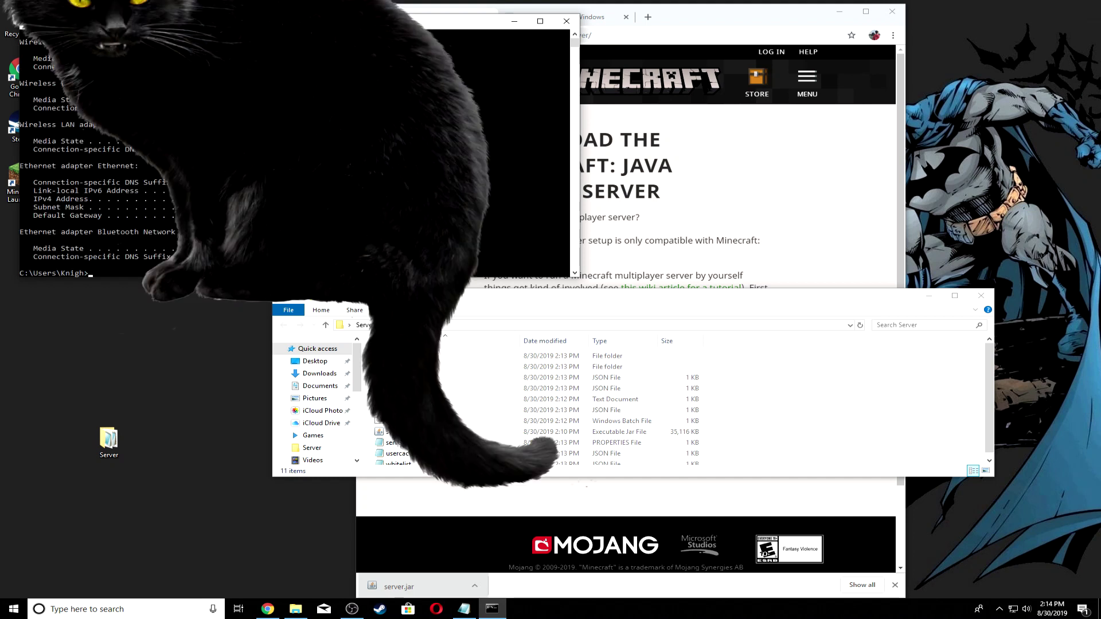
scroll(95, 155, down, 1)
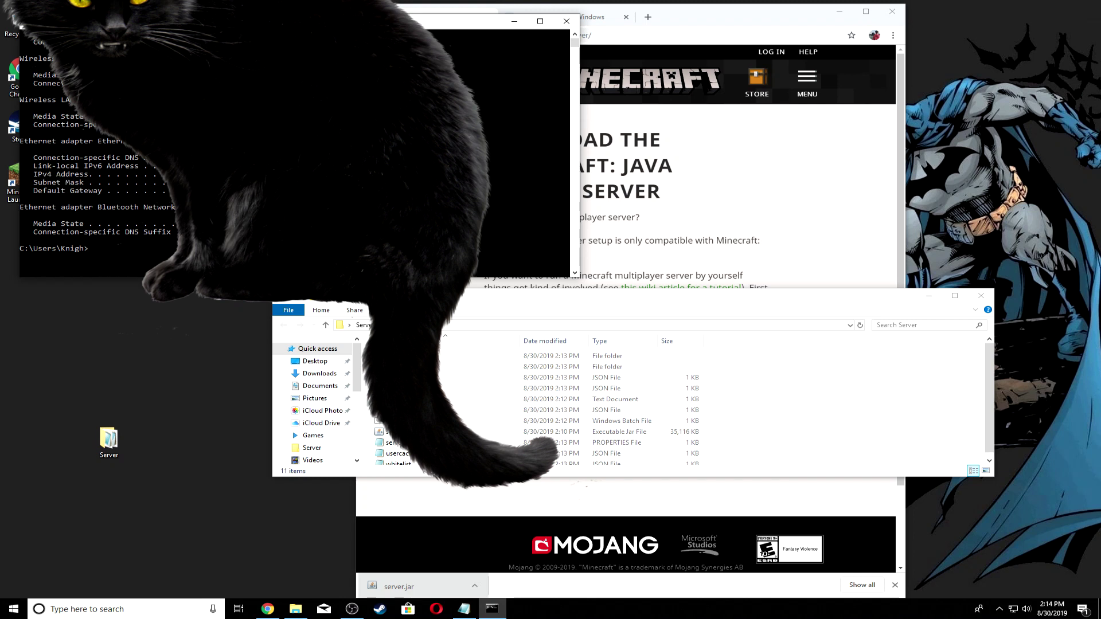
click(567, 21)
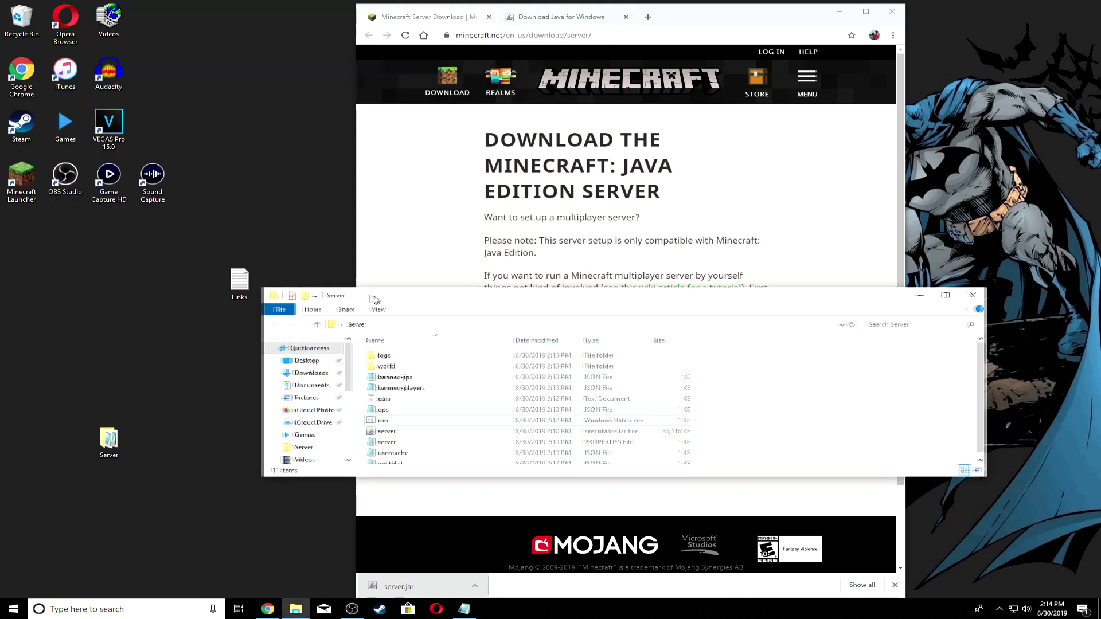
Enter the computer's IPv4 address after server-ip= in server.properties and save it.
drag(384, 302, 187, 264)
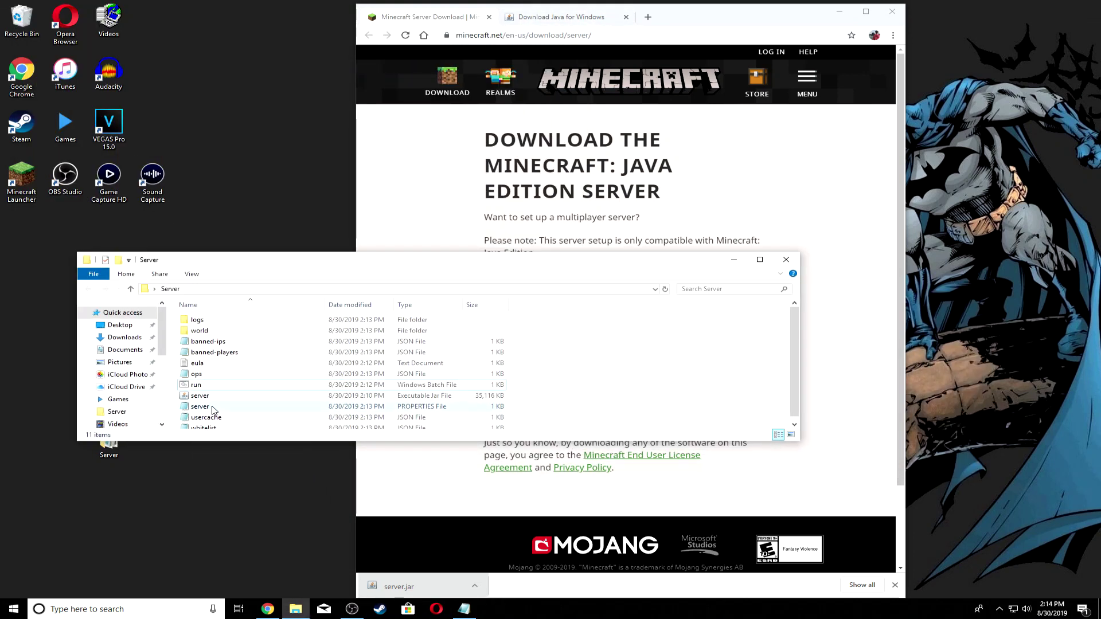
double_click(213, 407)
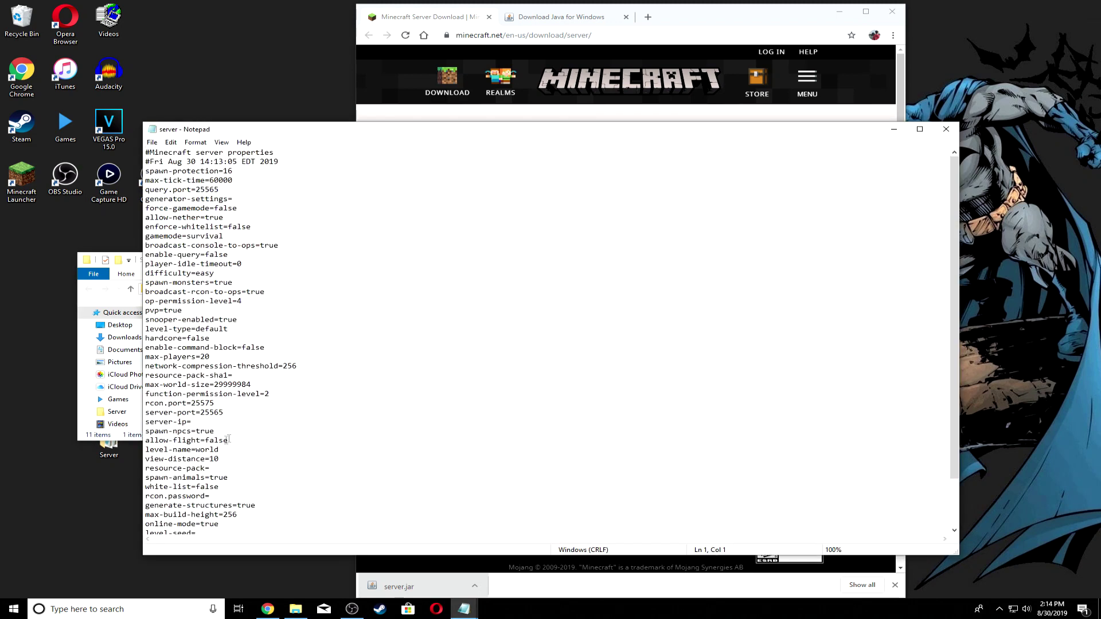
scroll(229, 439, down, 2)
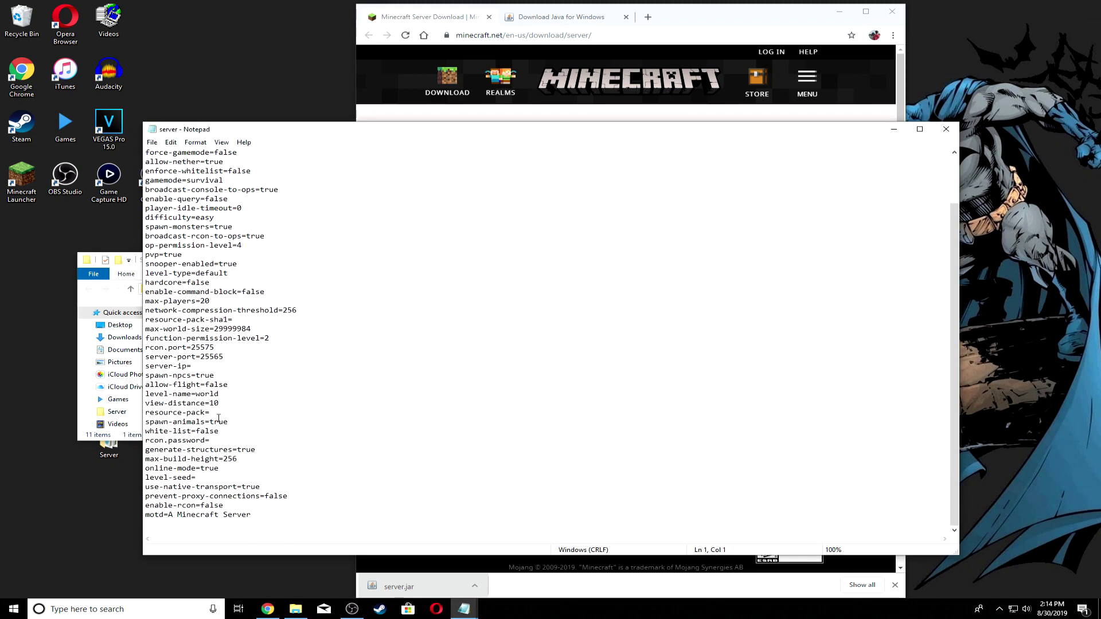
click(212, 370)
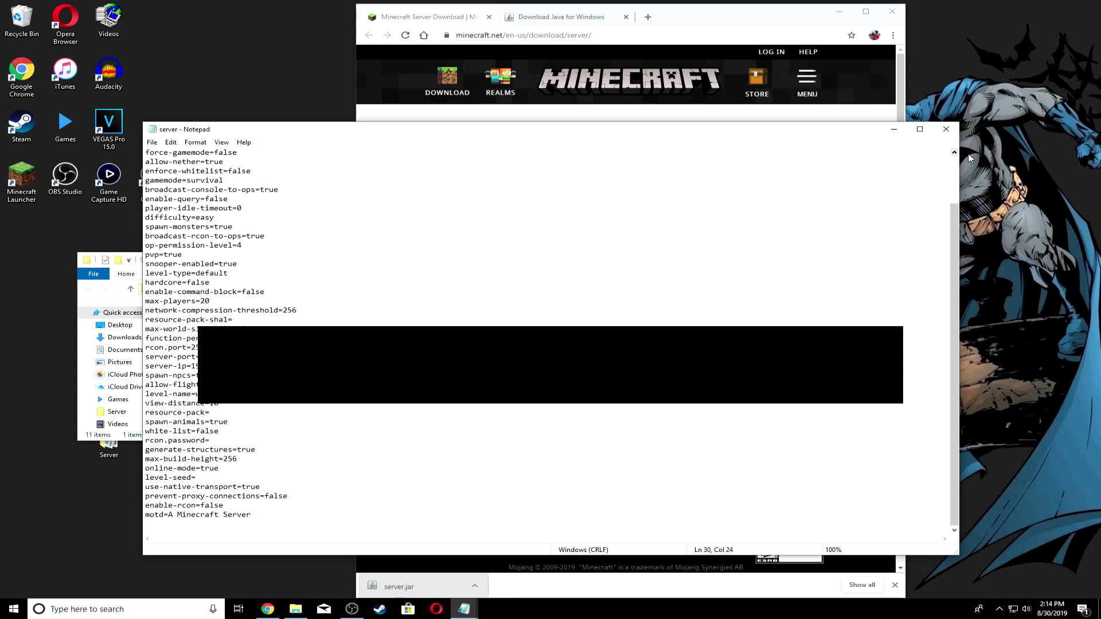
click(945, 130)
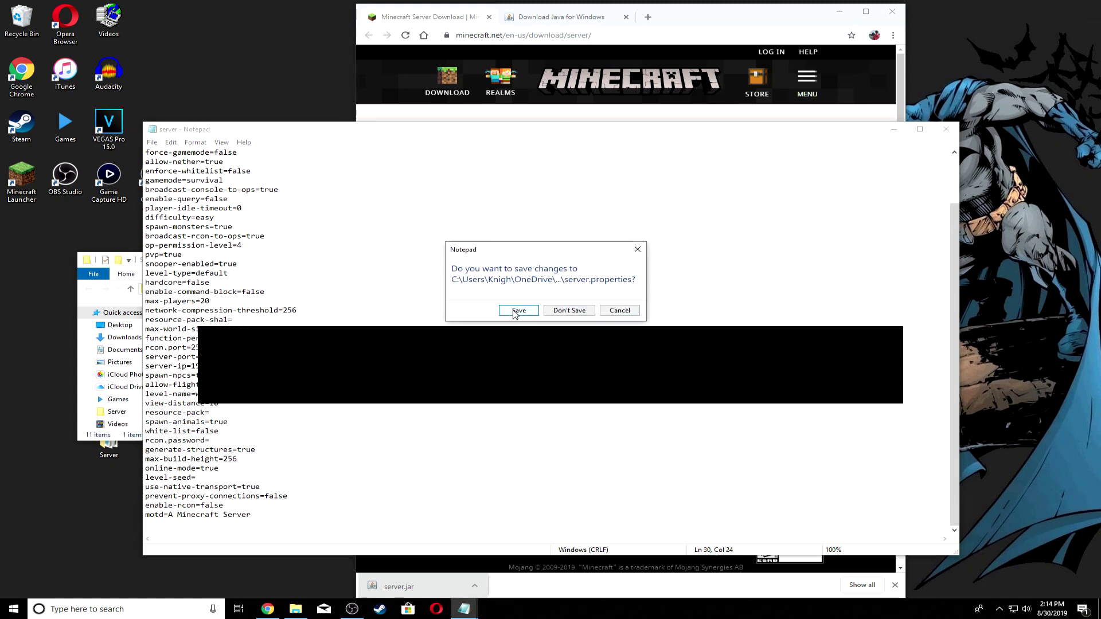
click(519, 310)
mouse_move(437, 262)
mouse_down()
mouse_move(509, 237)
mouse_move(401, 251)
mouse_up()
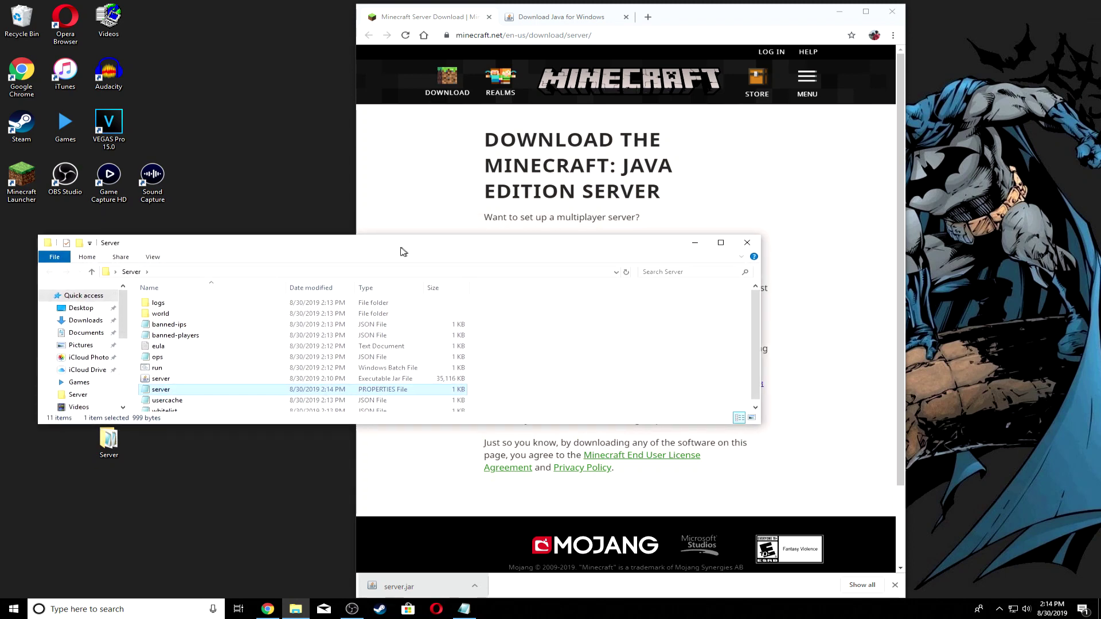
Launch run.bat, add a multiplayer server at the local IPv4 address, and join it.
double_click(191, 368)
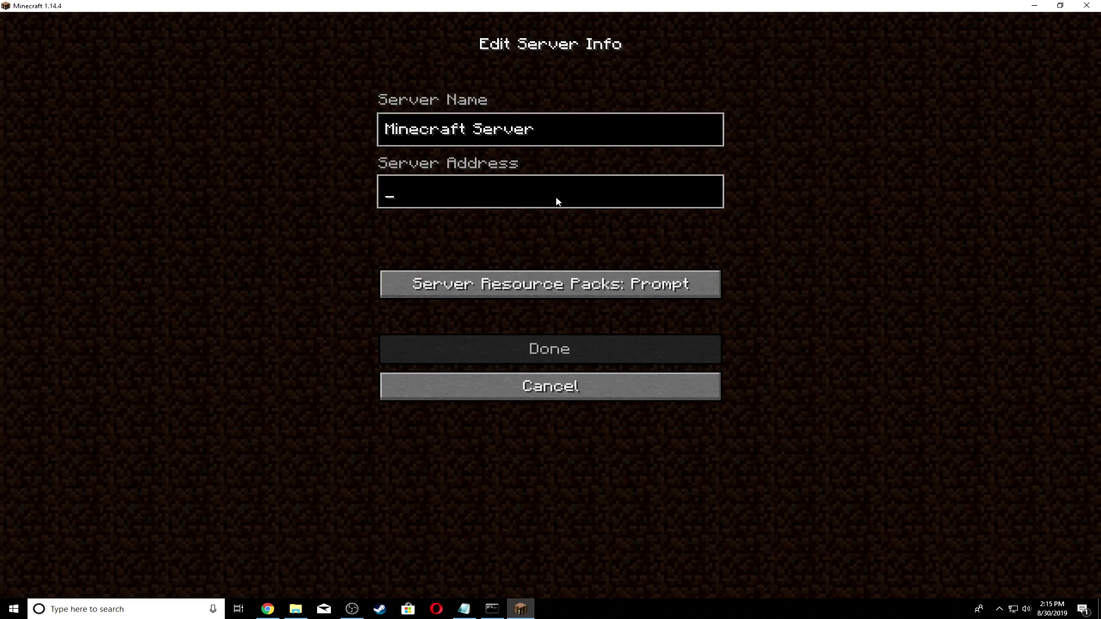
text(1)
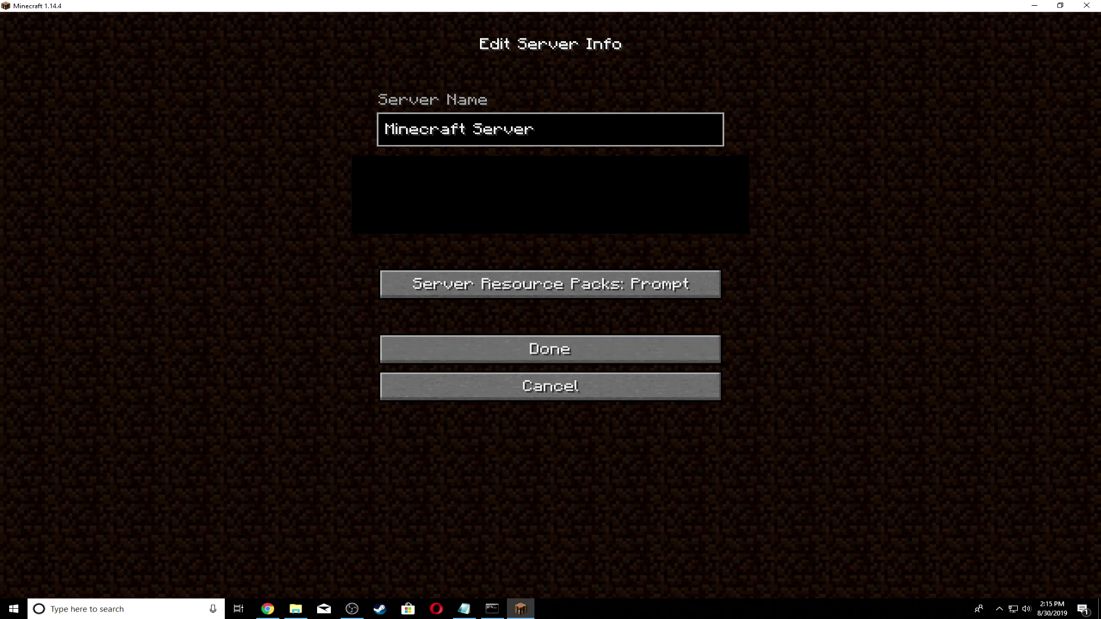
key(Return)
click(406, 538)
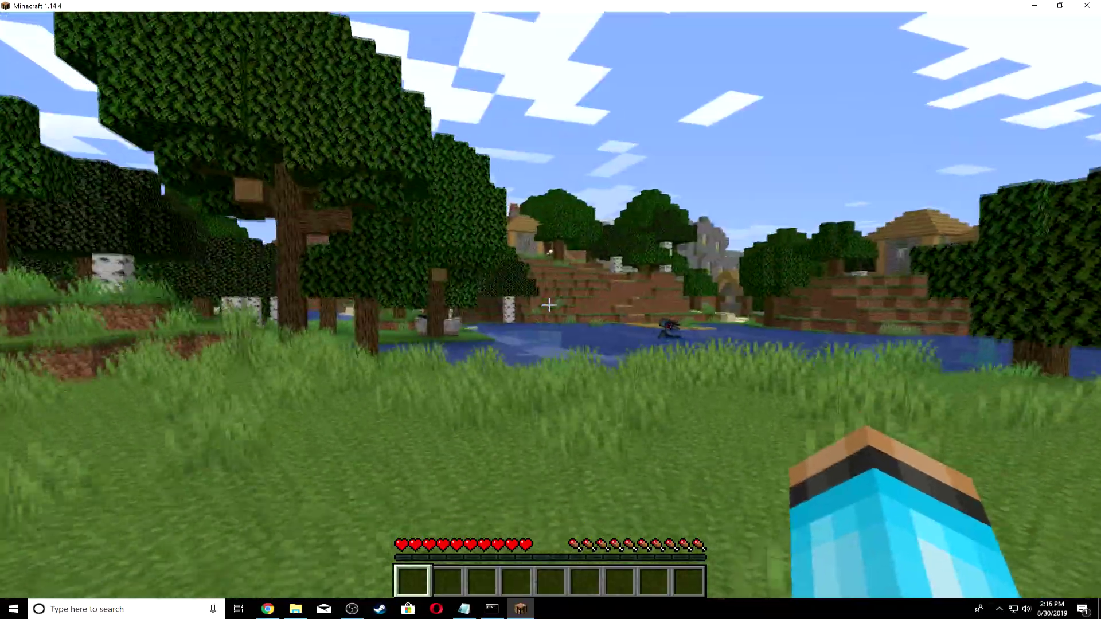
Walk into the lake, swim past the seagrass toward the village, and climb ashore.
key(w)
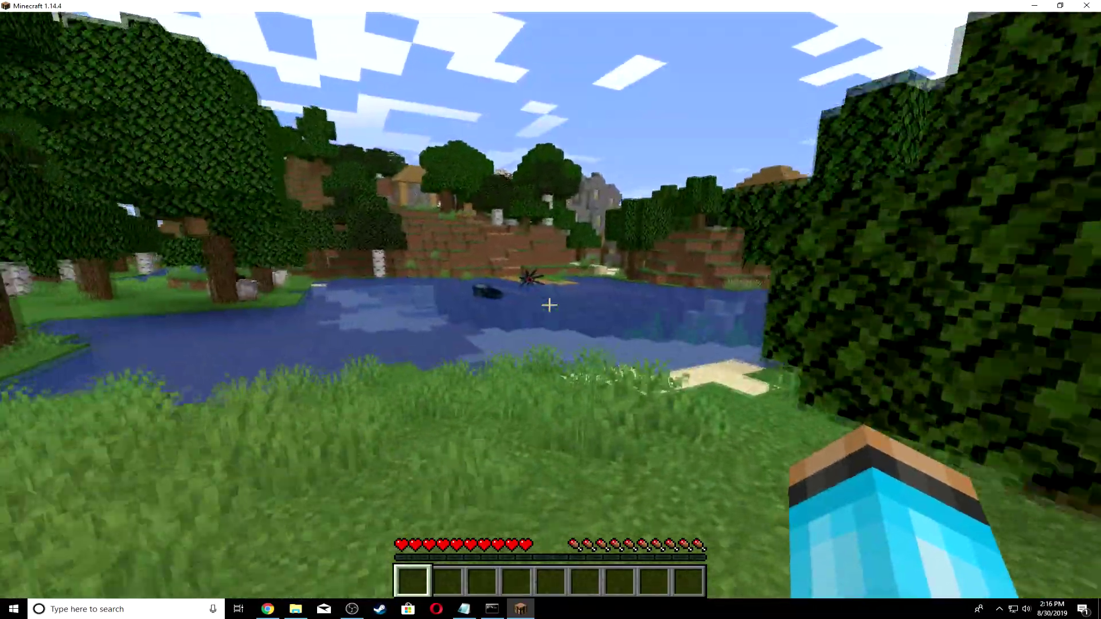
key(w)
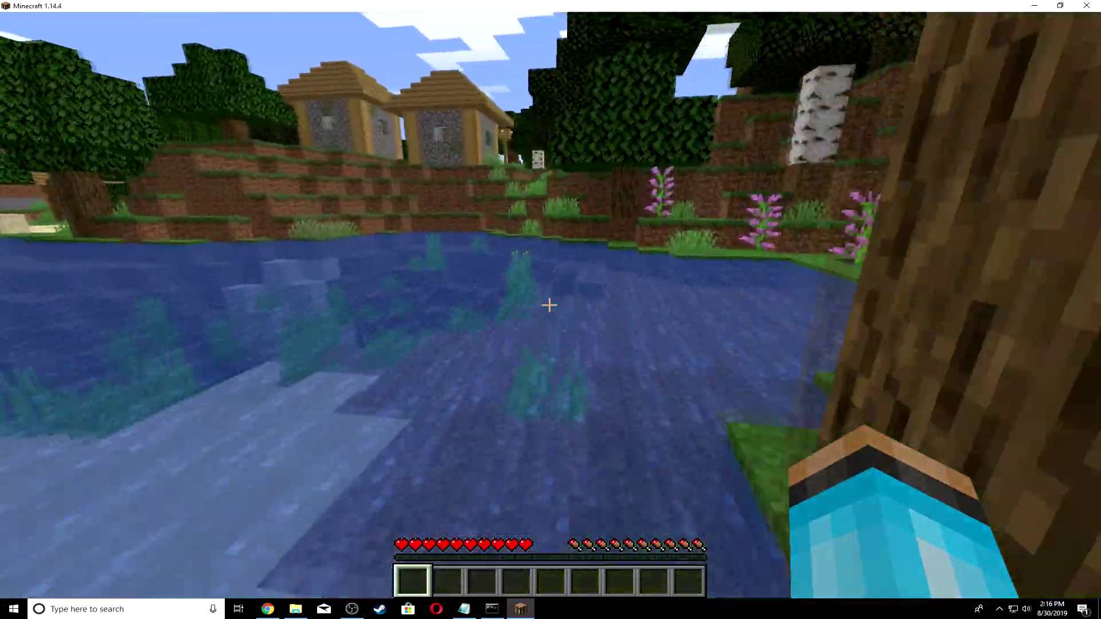
key(w)
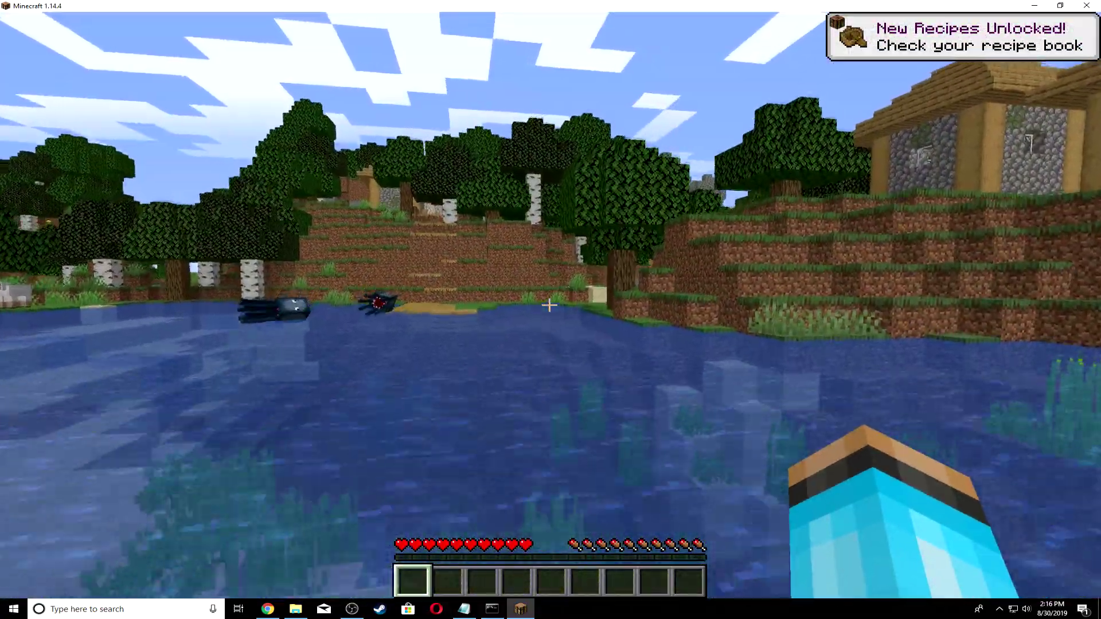
key(w)
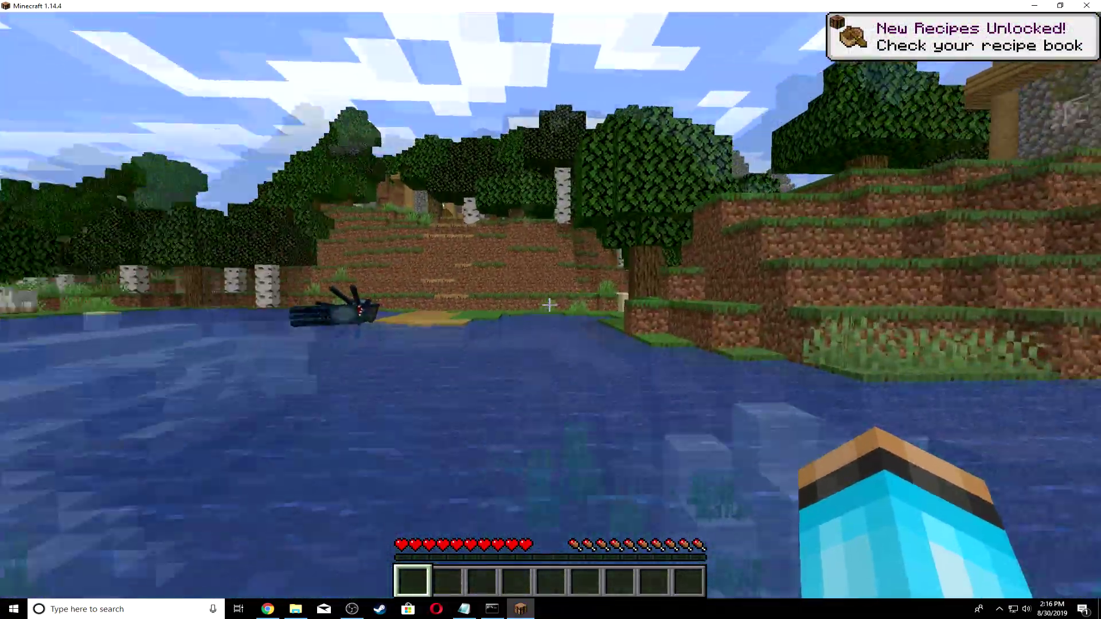
key(w)
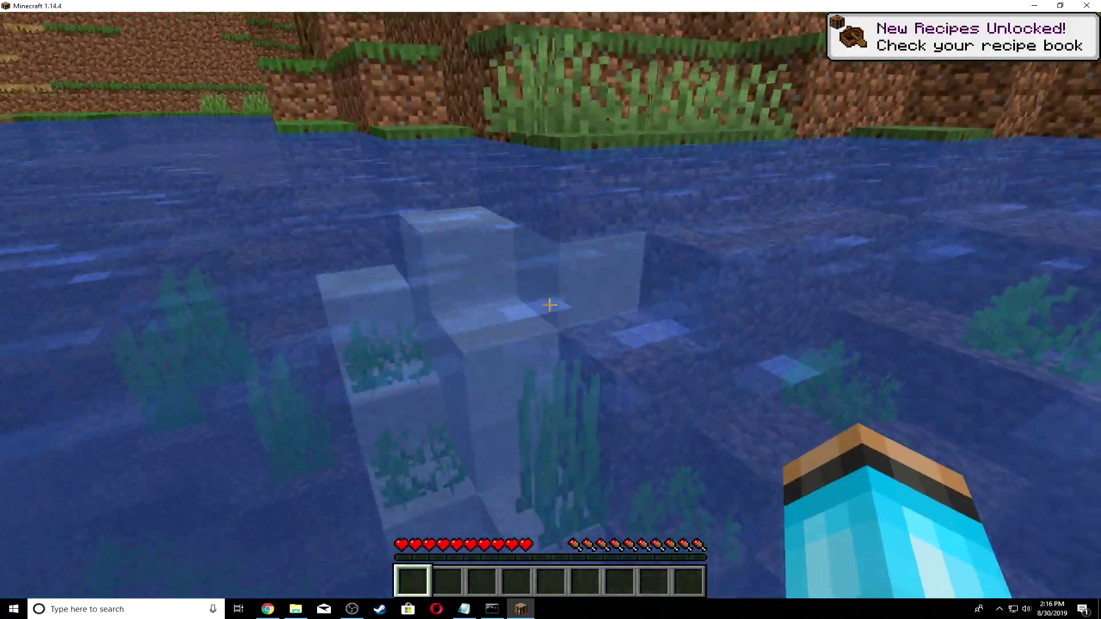
key(w)
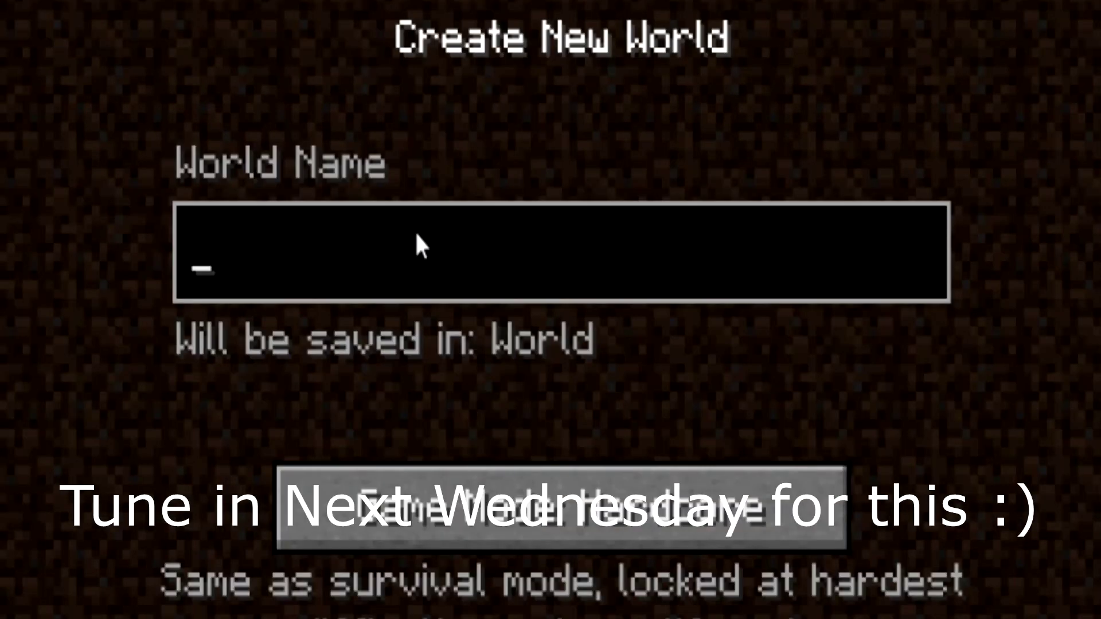
text(Original Let)
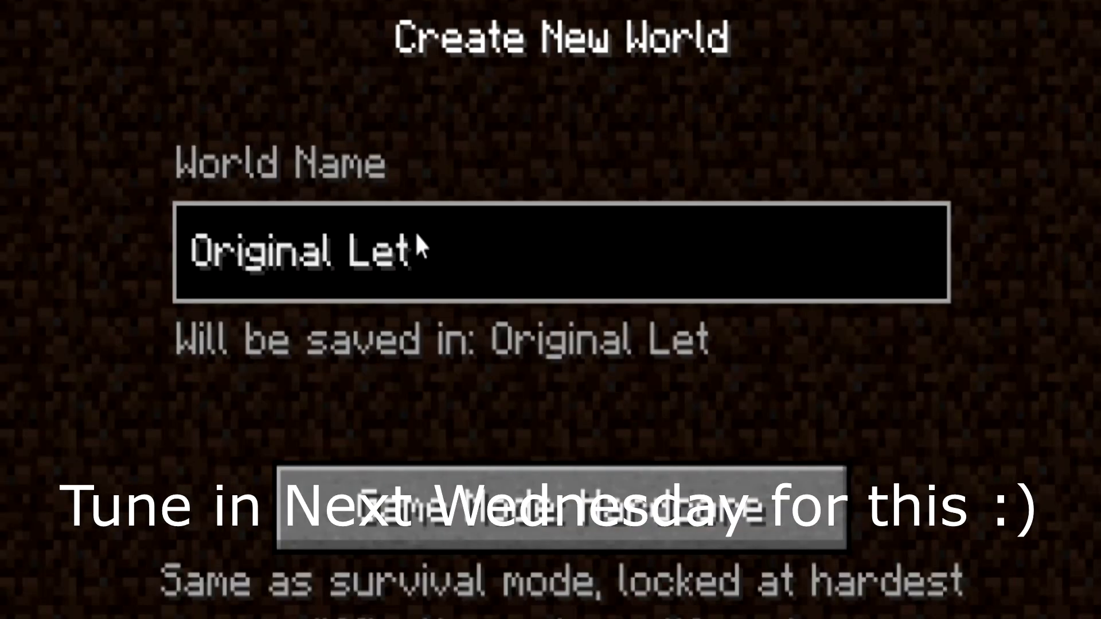
text('s Pl)
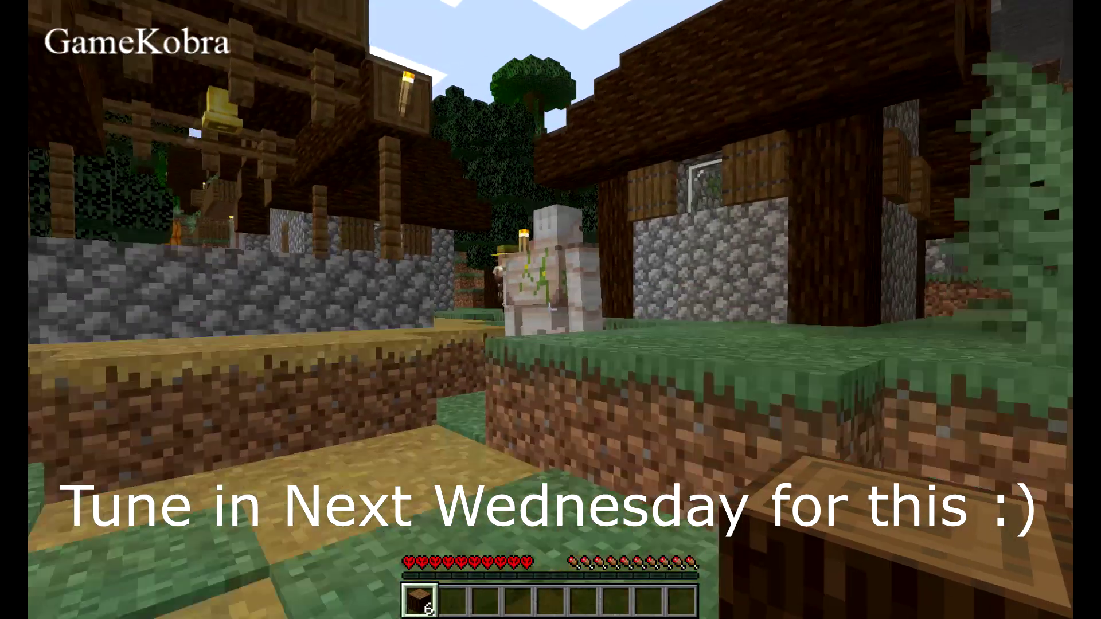